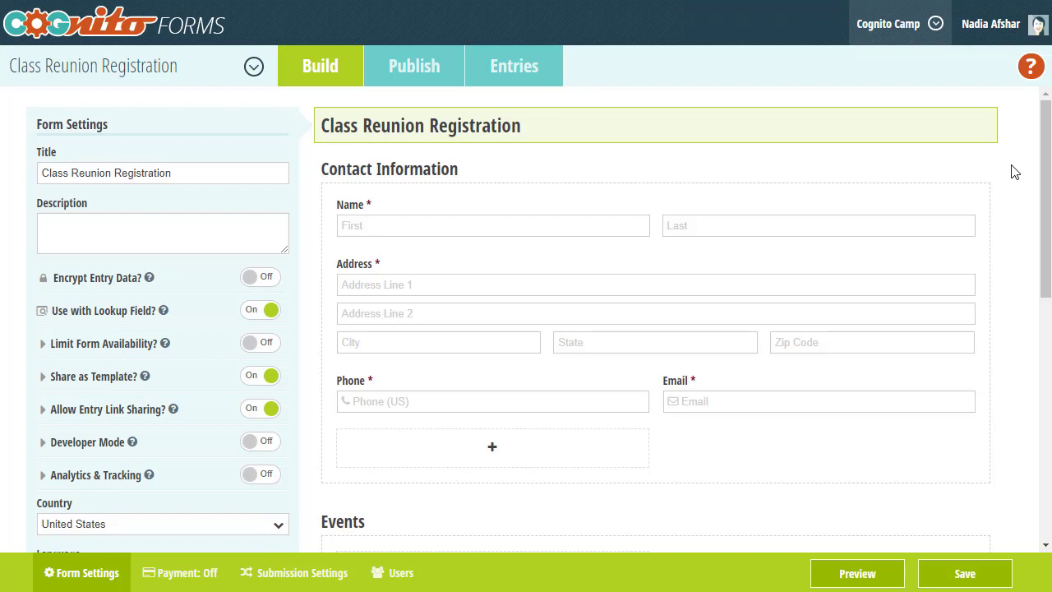
Add a 'Sunday Brunch' Price field to the Events section using the My Business payment account.
{"action": "scroll", "coordinate": [1011, 215], "scroll_direction": "down", "scroll_amount": 2}
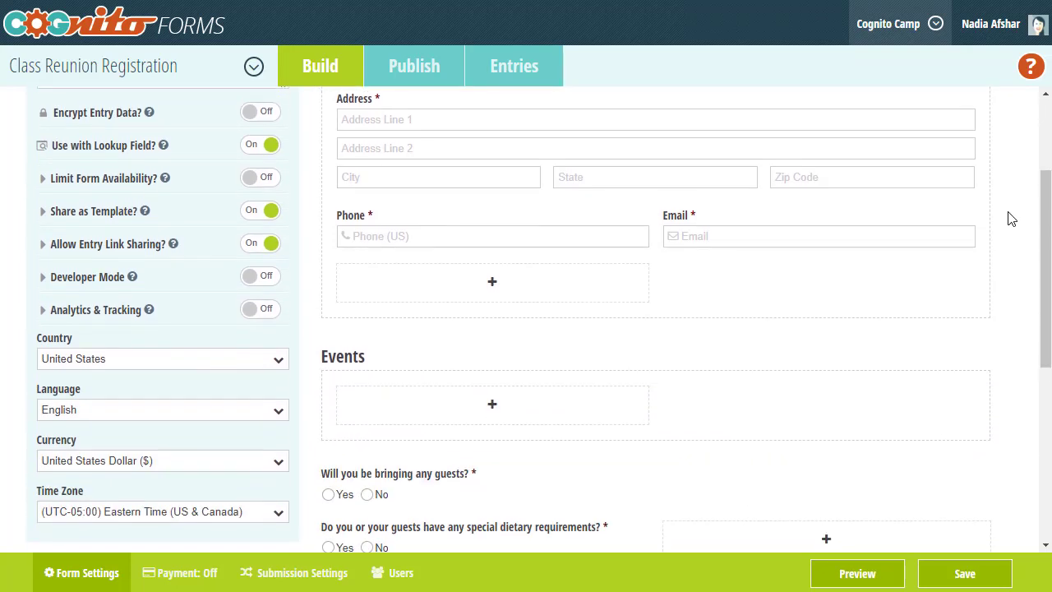
{"action": "left_click", "coordinate": [452, 395]}
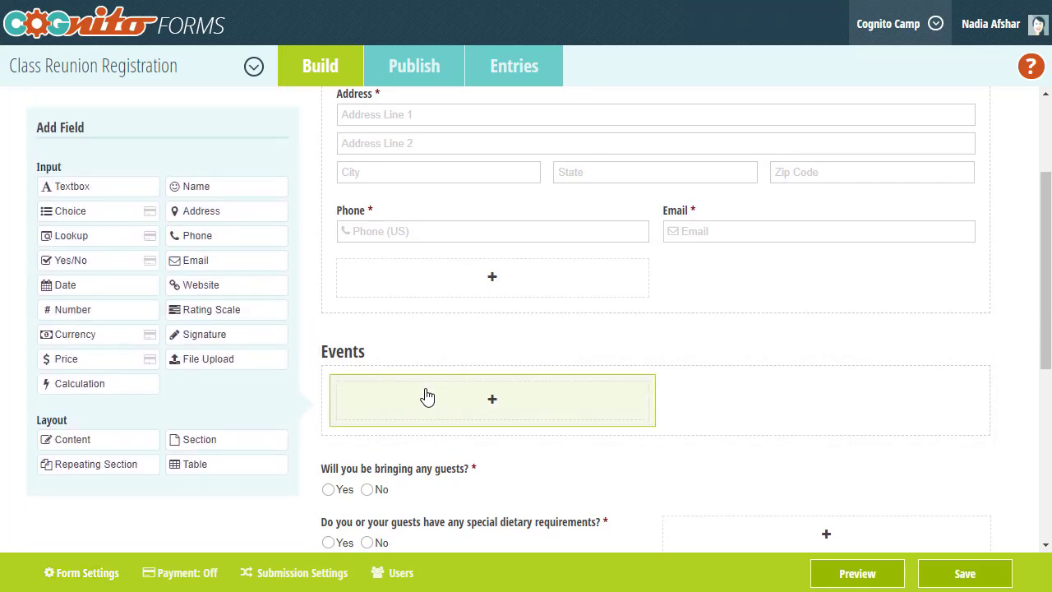
{"action": "left_click", "coordinate": [119, 363]}
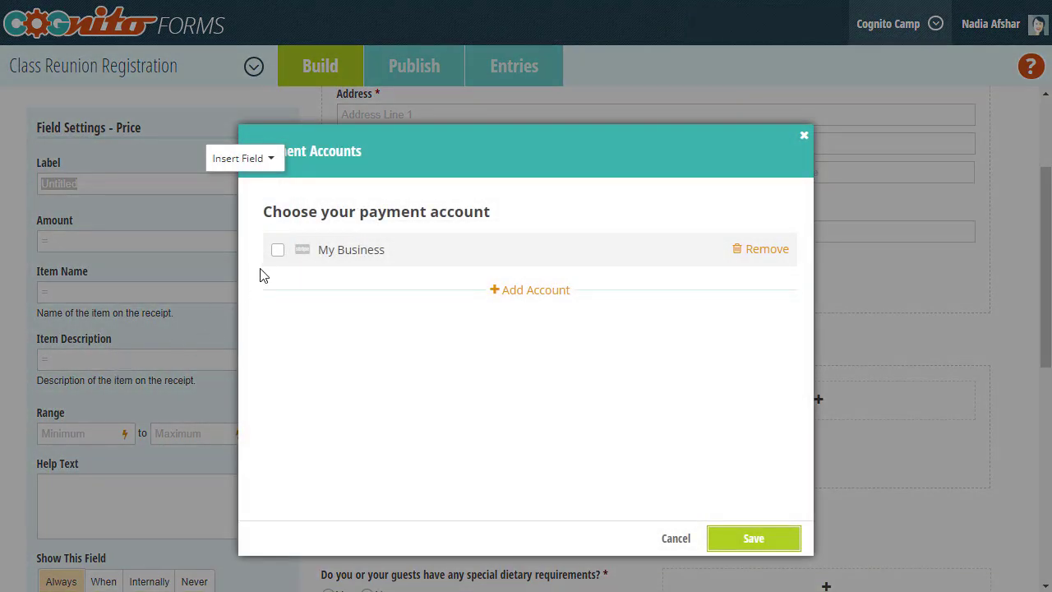
{"action": "left_click", "coordinate": [277, 250]}
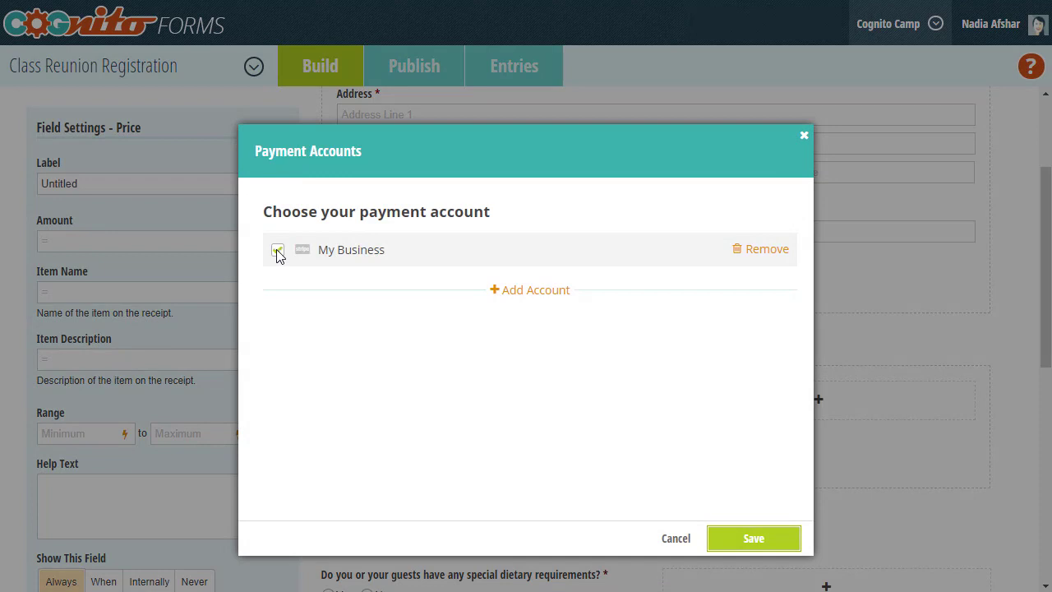
{"action": "left_click", "coordinate": [756, 539]}
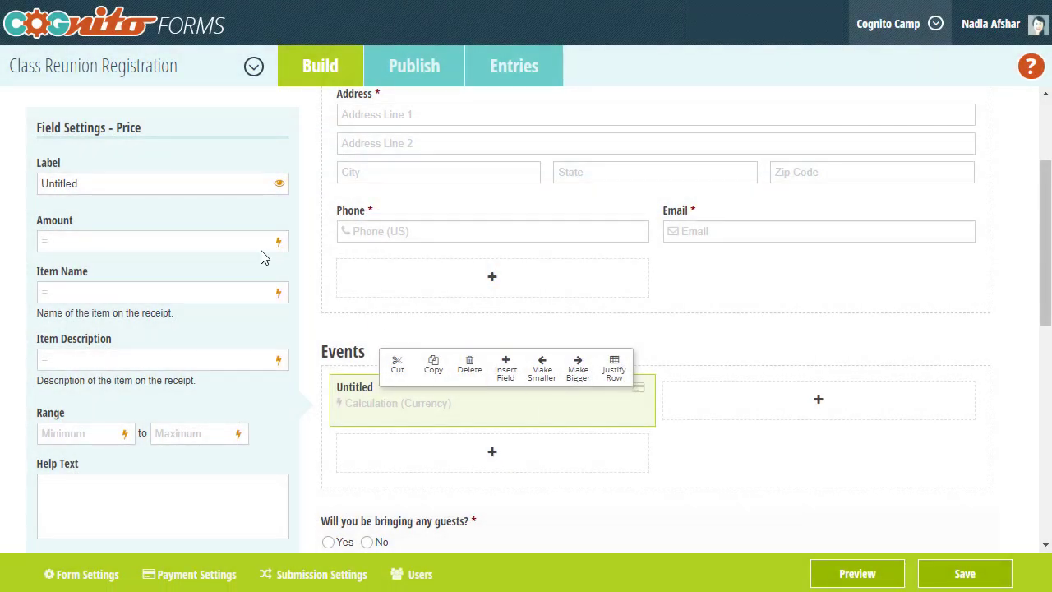
{"action": "left_click_drag", "start_coordinate": [153, 185], "coordinate": [0, 186]}
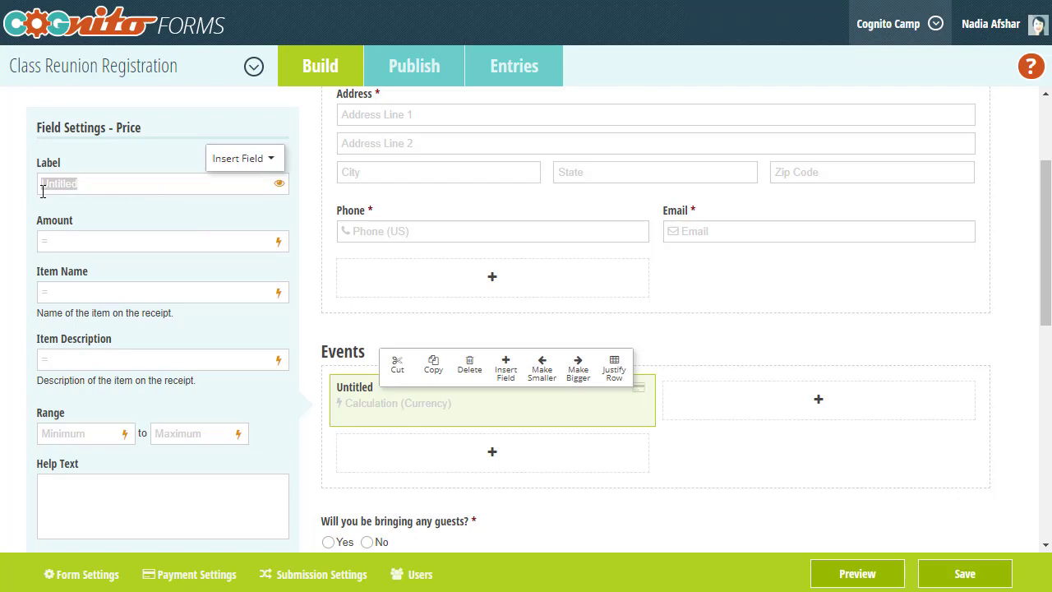
{"action": "type", "text": "Sunday "}
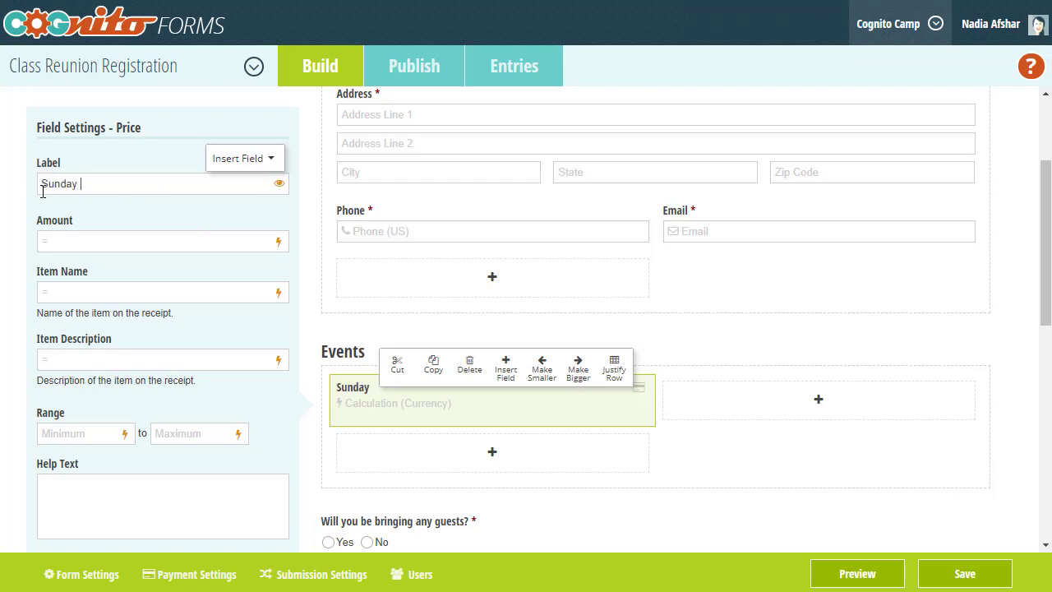
{"action": "type", "text": "Brunch"}
{"action": "left_click", "coordinate": [69, 243]}
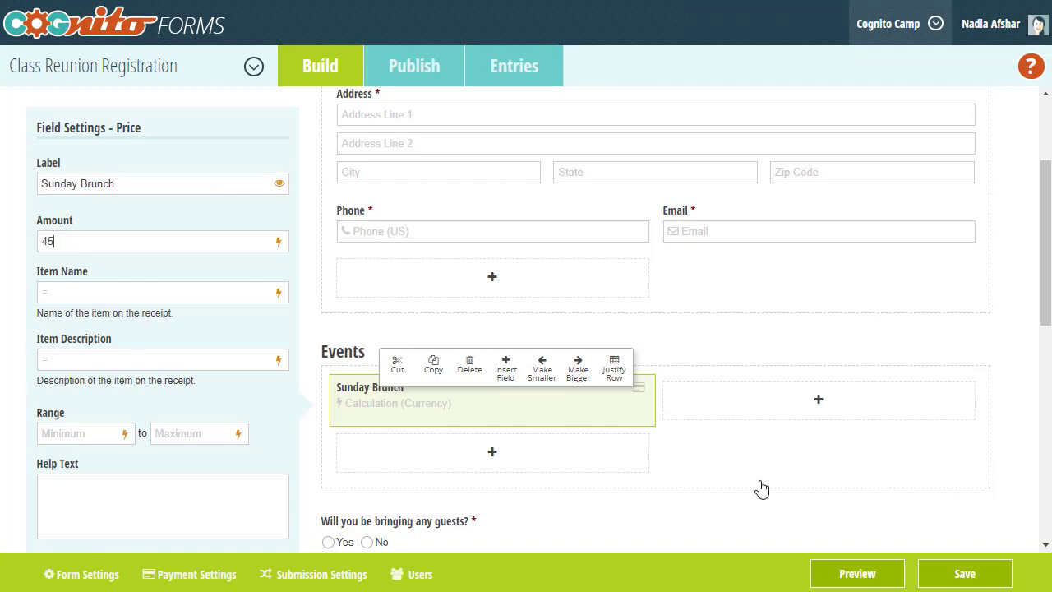
Preview the form and confirm Sunday Brunch at $45.00 in Payment, totalling $46.65 due.
{"action": "left_click", "coordinate": [818, 567]}
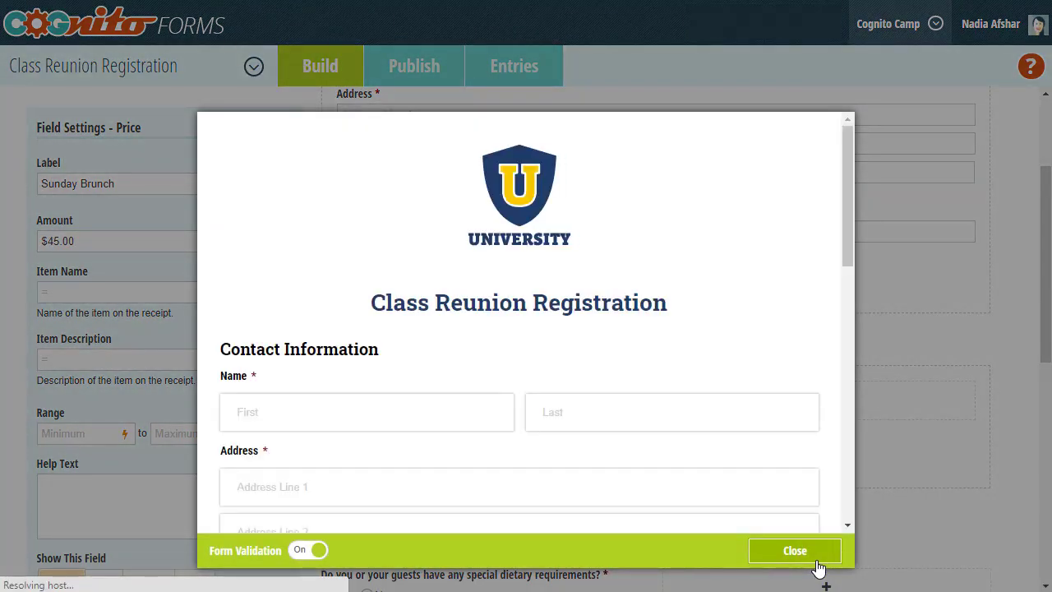
{"action": "scroll", "coordinate": [722, 396], "scroll_direction": "down", "scroll_amount": 1}
{"action": "scroll", "coordinate": [721, 393], "scroll_direction": "down", "scroll_amount": 10}
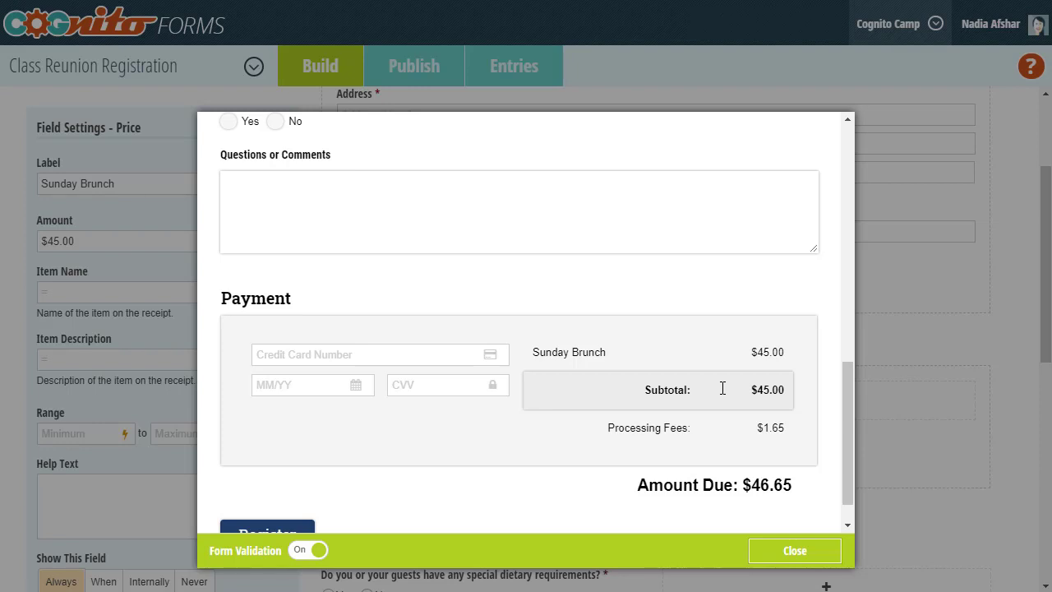
Add a Yes/No field labelled 'Sunday Brunch?' beside the Sunday Brunch price field.
{"action": "left_click", "coordinate": [893, 344]}
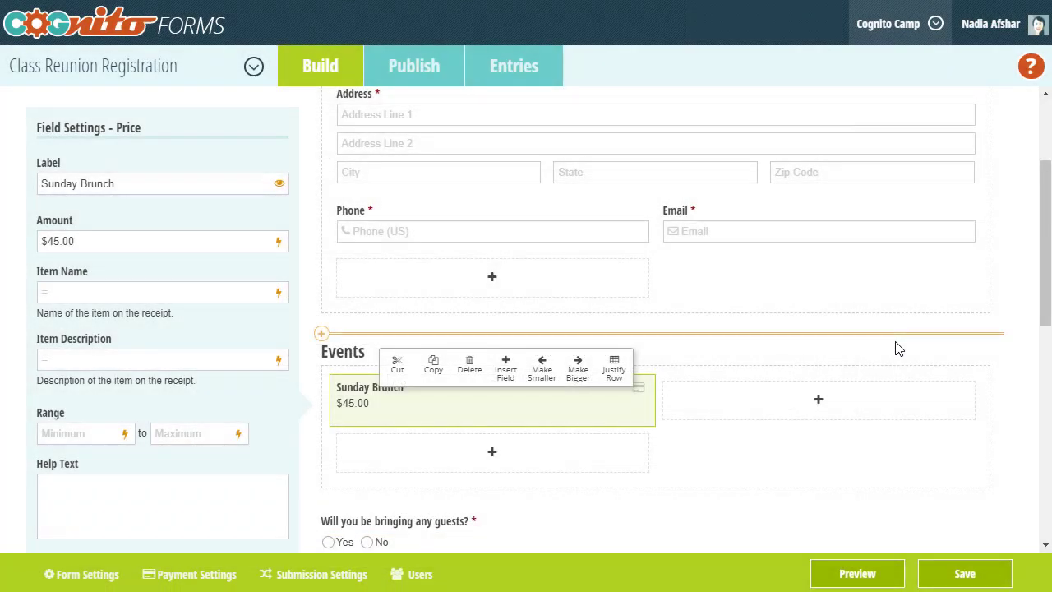
{"action": "left_click", "coordinate": [734, 405]}
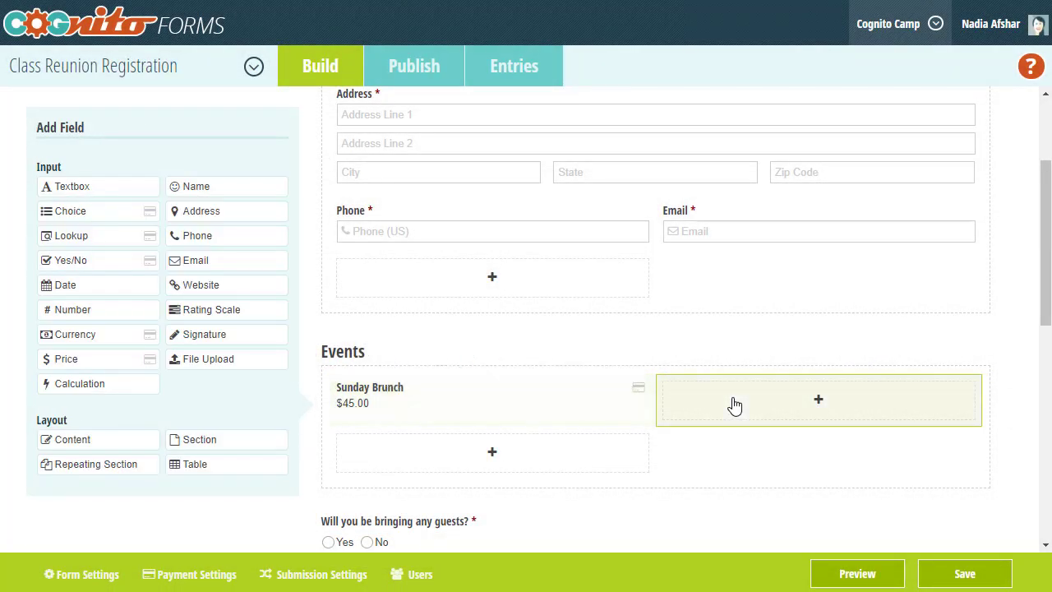
{"action": "left_click", "coordinate": [83, 268]}
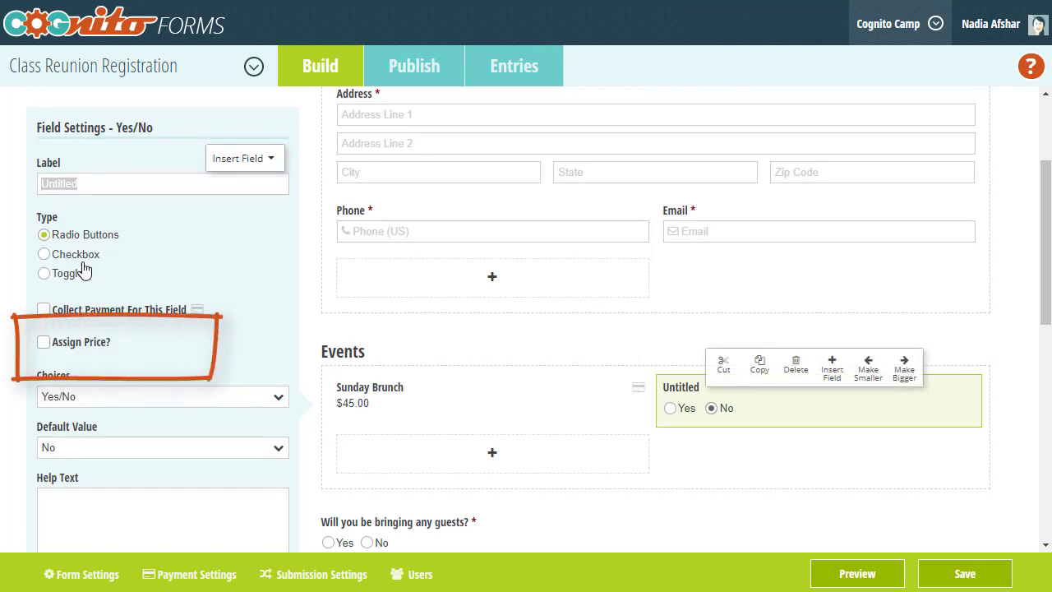
{"action": "type", "text": "Sunday "}
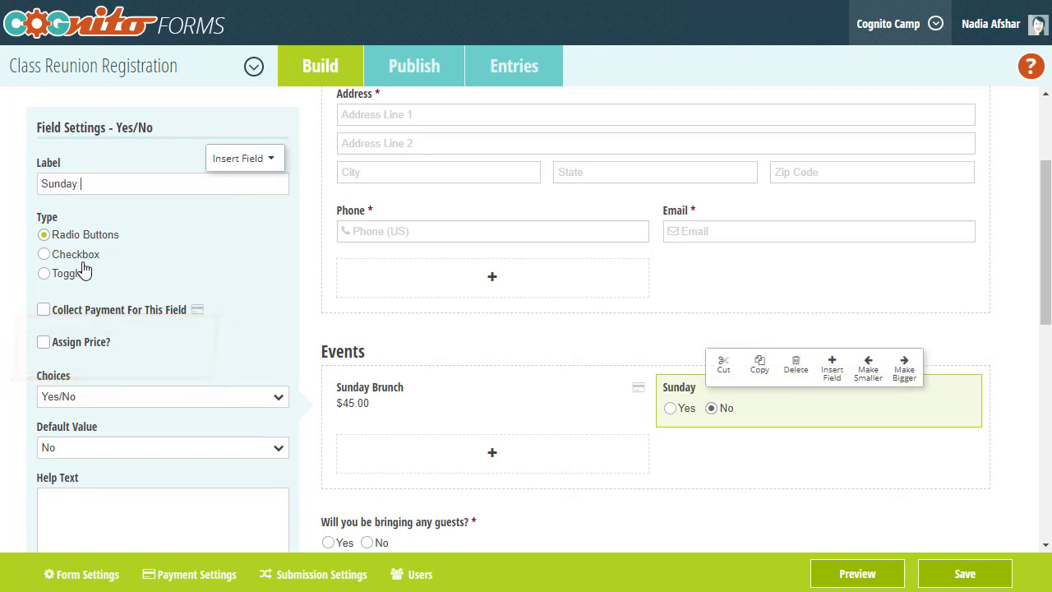
{"action": "type", "text": "Brunch?"}
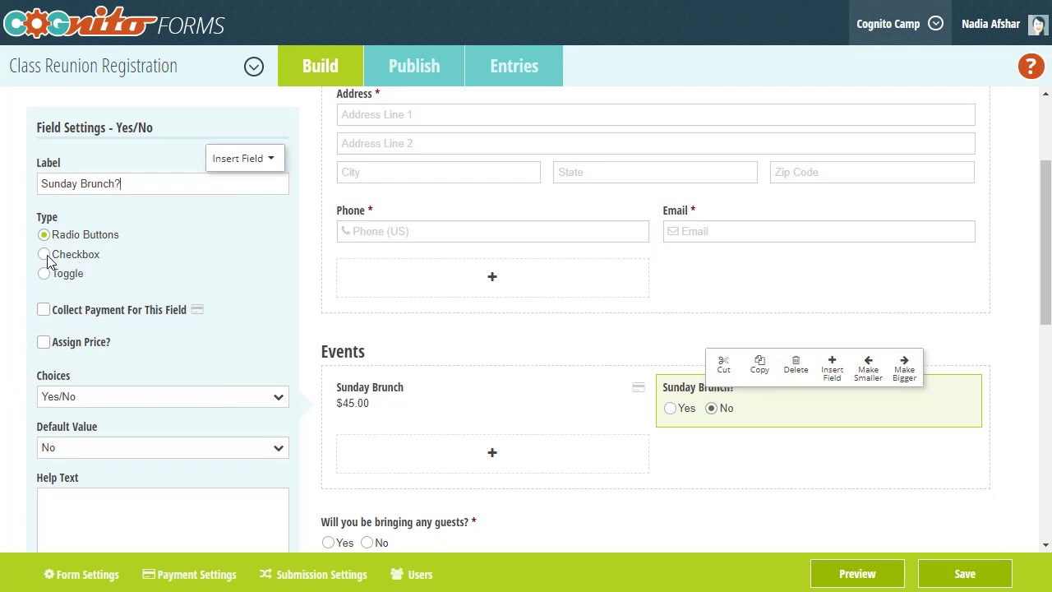
Make it a checkbox priced at $45 that collects payment, and delete the old Price field.
{"action": "left_click", "coordinate": [44, 255]}
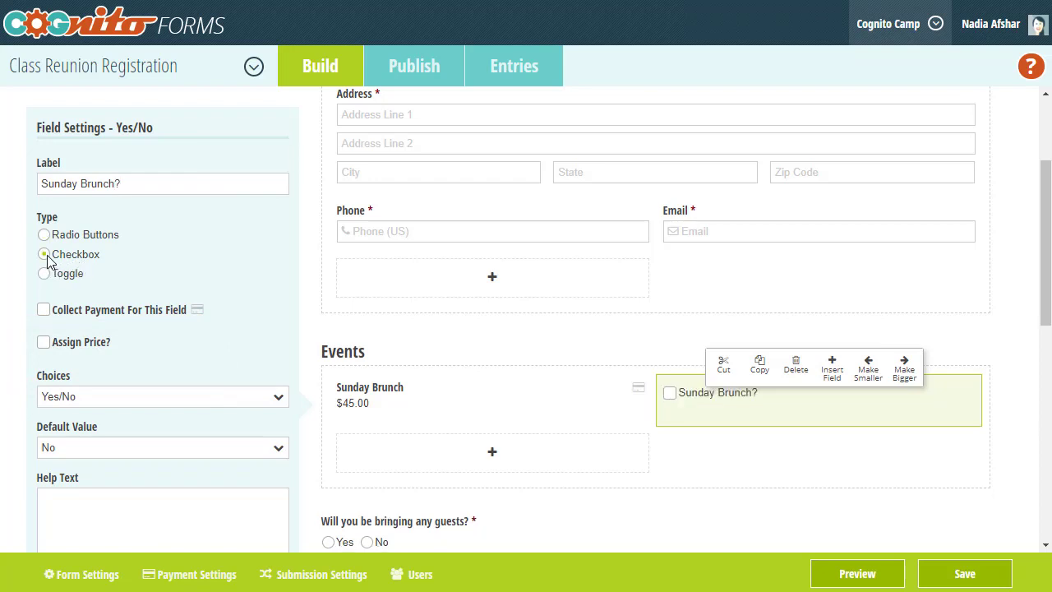
{"action": "left_click", "coordinate": [44, 342]}
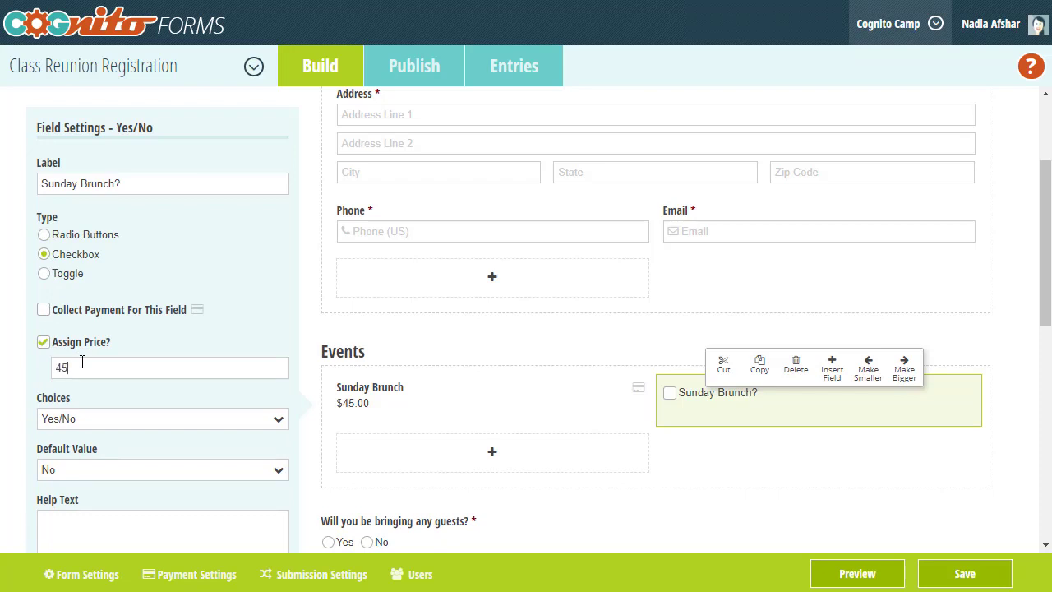
{"action": "left_click", "coordinate": [48, 320]}
{"action": "left_click", "coordinate": [435, 399]}
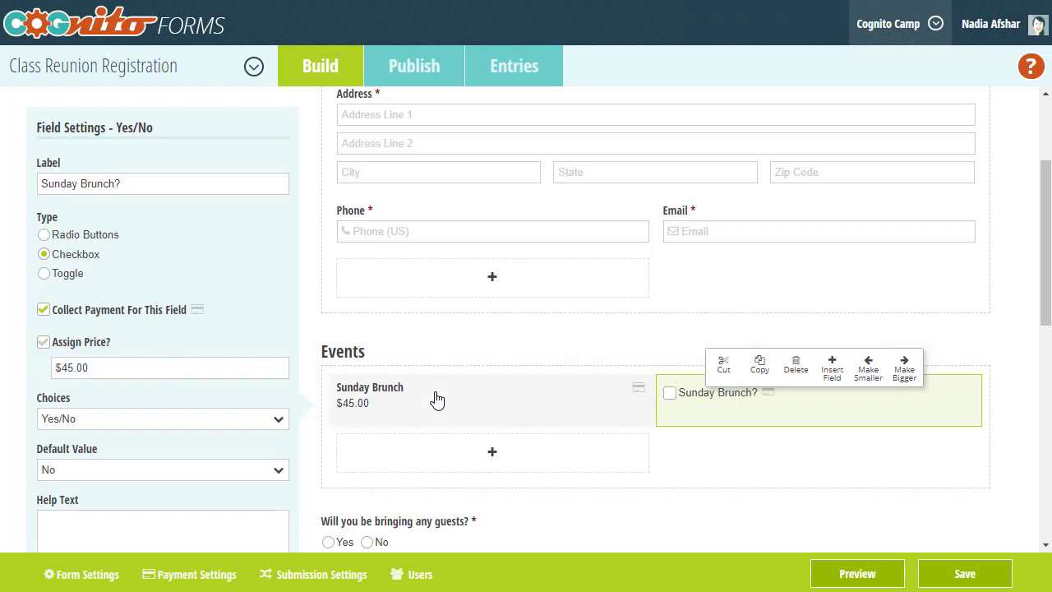
{"action": "left_click", "coordinate": [468, 367]}
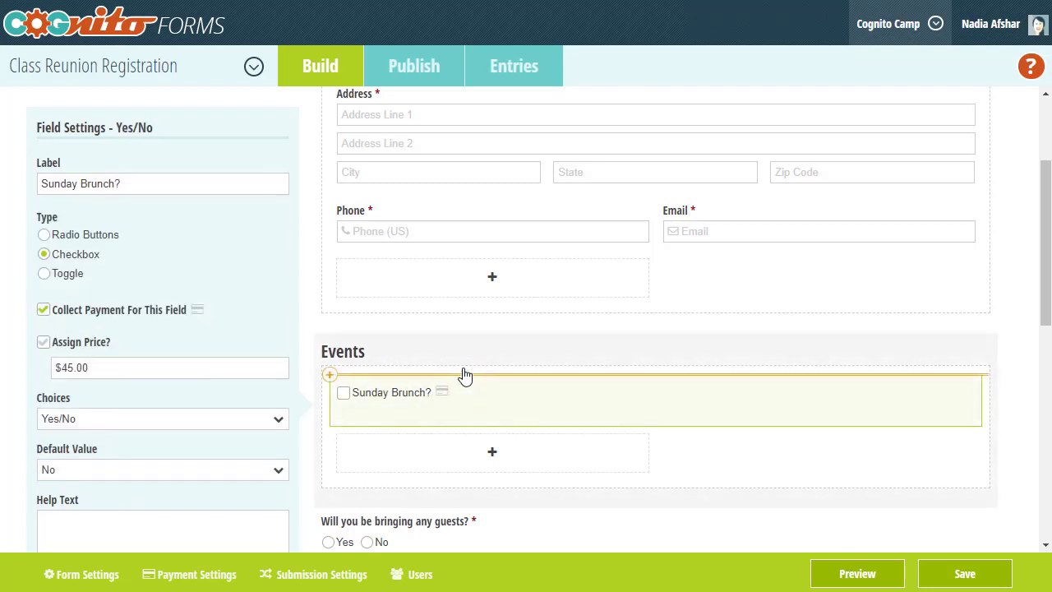
In the preview, tick Sunday Brunch? and confirm a $45.00 subtotal plus $1.65 processing fees.
{"action": "left_click", "coordinate": [841, 573]}
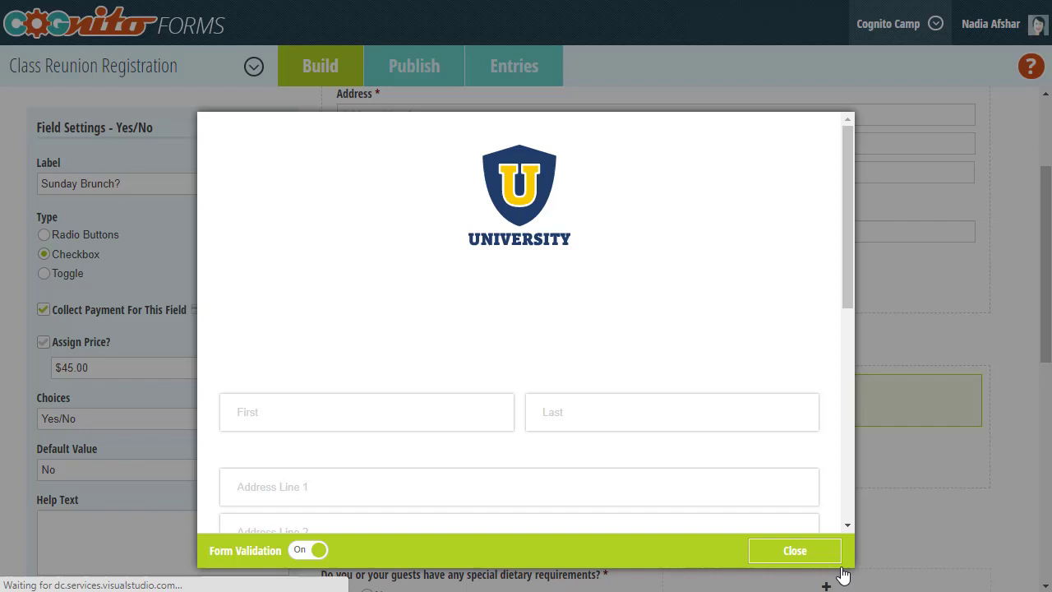
{"action": "scroll", "coordinate": [771, 358], "scroll_direction": "down", "scroll_amount": 8}
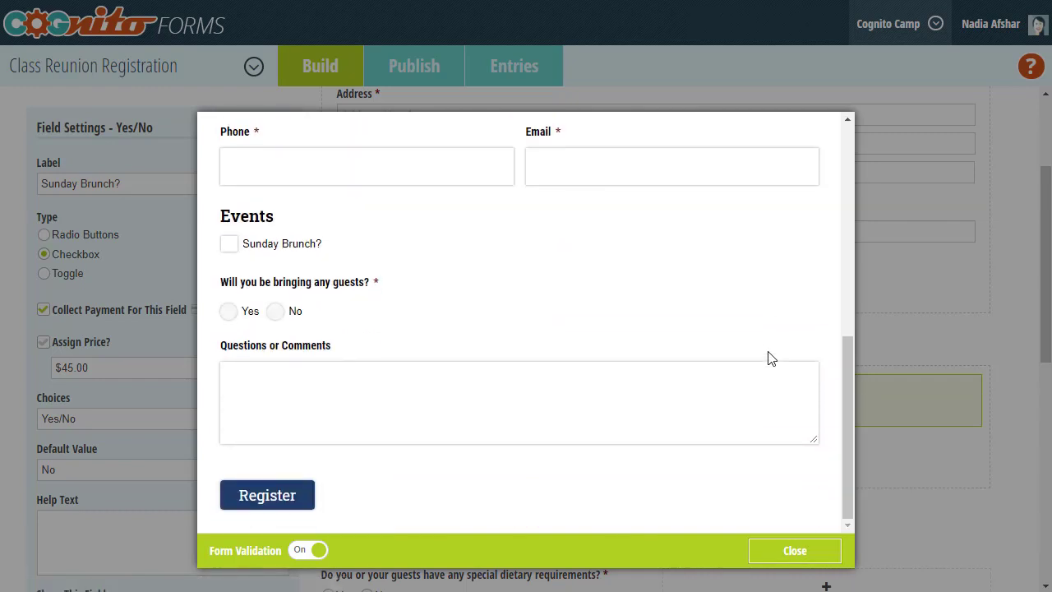
{"action": "left_click", "coordinate": [310, 251]}
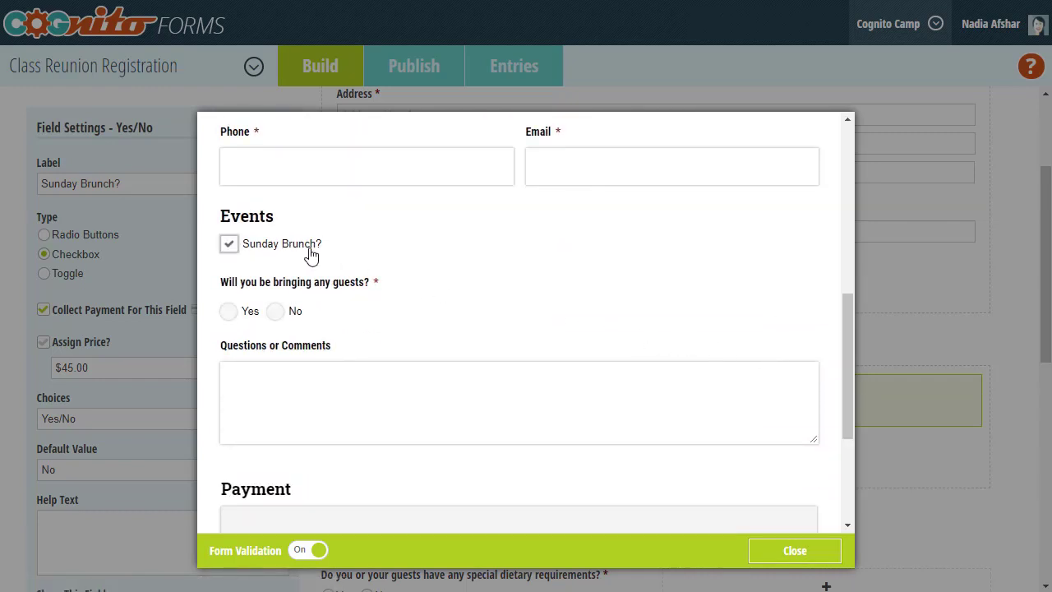
{"action": "scroll", "coordinate": [311, 256], "scroll_direction": "down", "scroll_amount": 2}
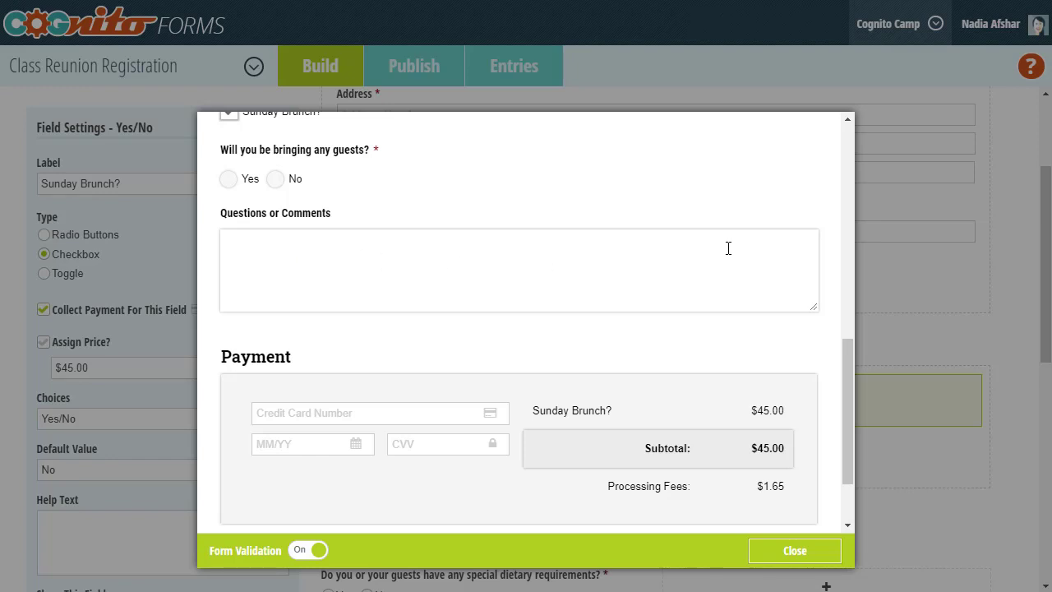
Replace the Sunday Brunch? checkbox with a Choice field labelled 'Select event(s):'.
{"action": "left_click", "coordinate": [1004, 222]}
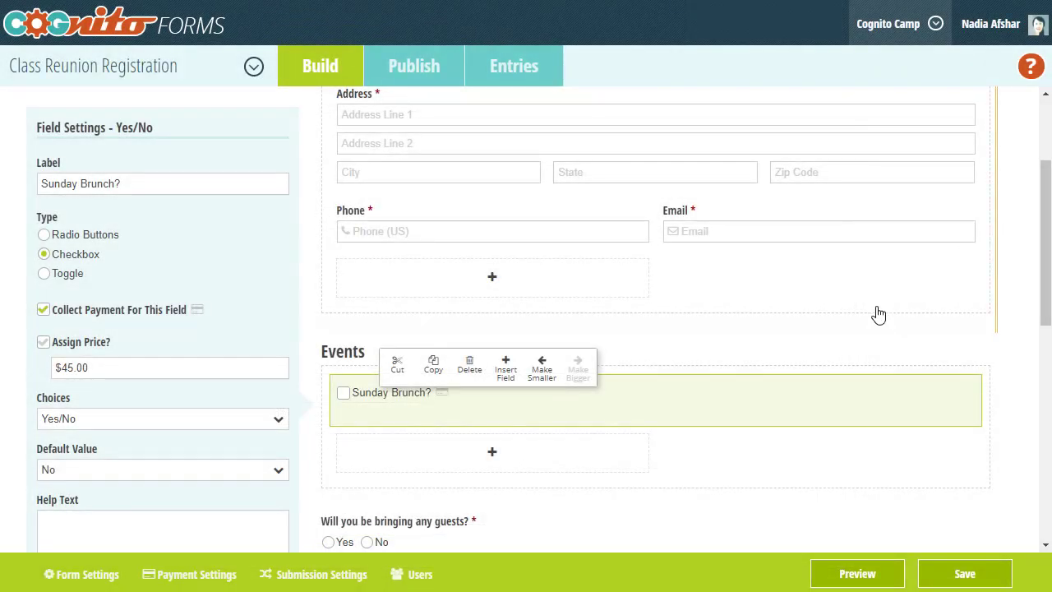
{"action": "left_click", "coordinate": [471, 369]}
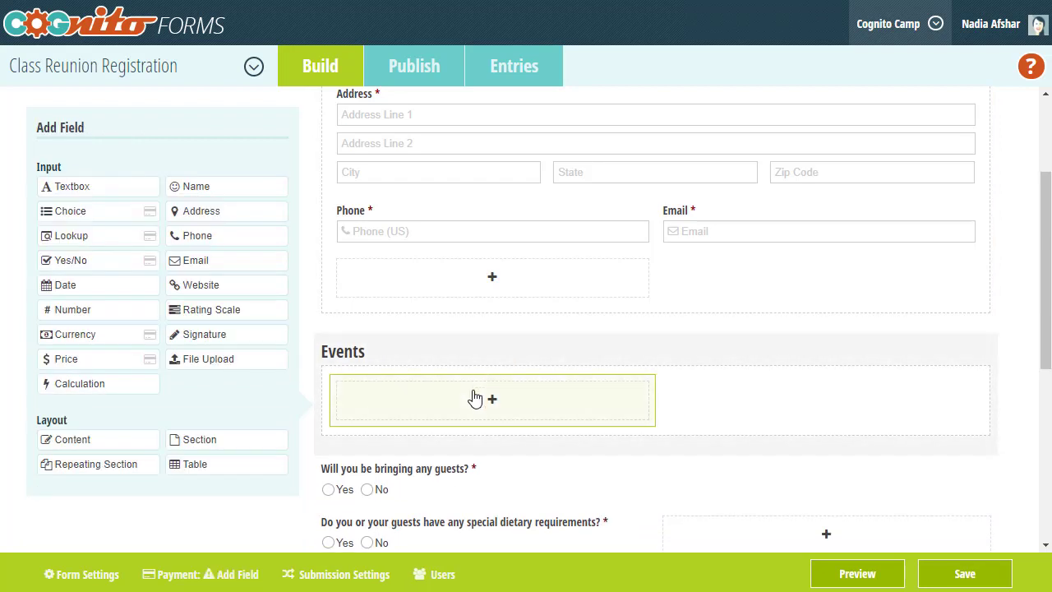
{"action": "left_click", "coordinate": [109, 222]}
{"action": "type", "text": "S"}
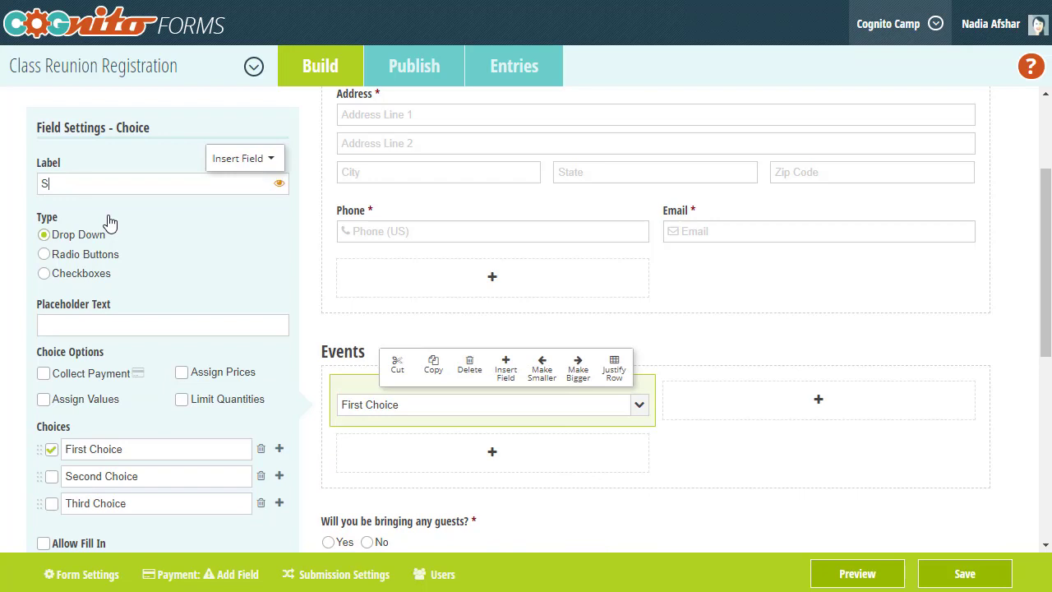
{"action": "type", "text": "elect ev"}
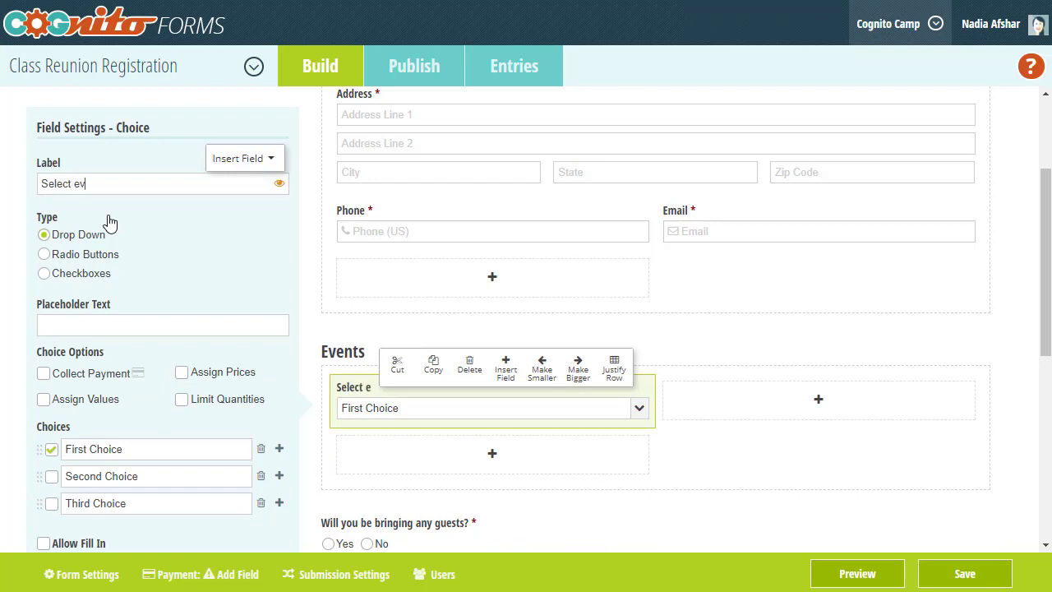
{"action": "type", "text": "ent(s):"}
Name the choices Friday Night Mixer, Saturday Night Dance/Dinner and Sunday Brunch.
{"action": "left_click_drag", "start_coordinate": [149, 449], "coordinate": [73, 449]}
{"action": "type", "text": "riday N"}
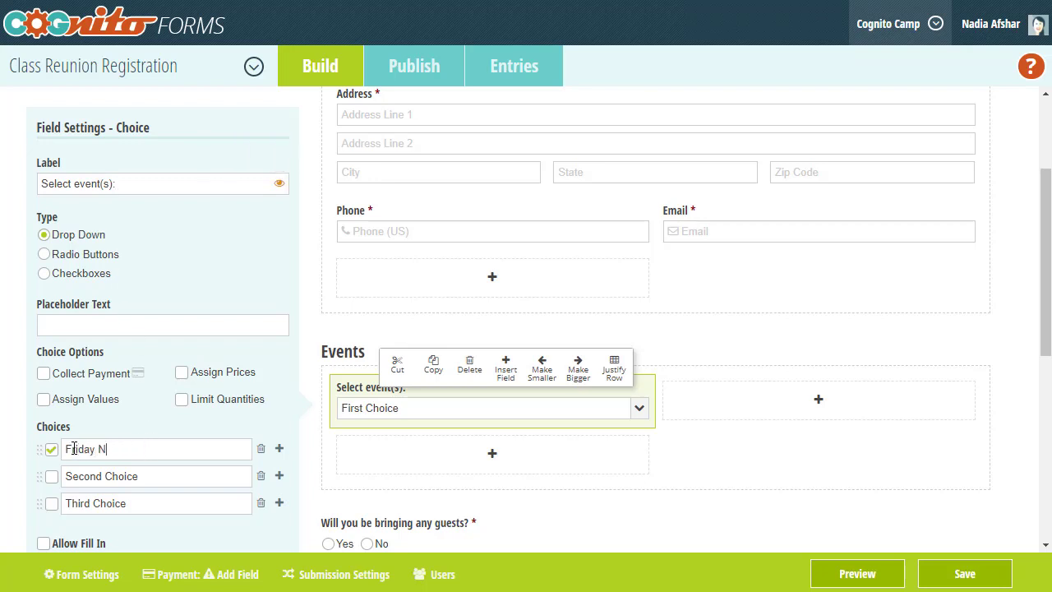
{"action": "type", "text": "ight Mixer"}
{"action": "left_click_drag", "start_coordinate": [156, 476], "coordinate": [67, 476]}
{"action": "type", "text": "Sa"}
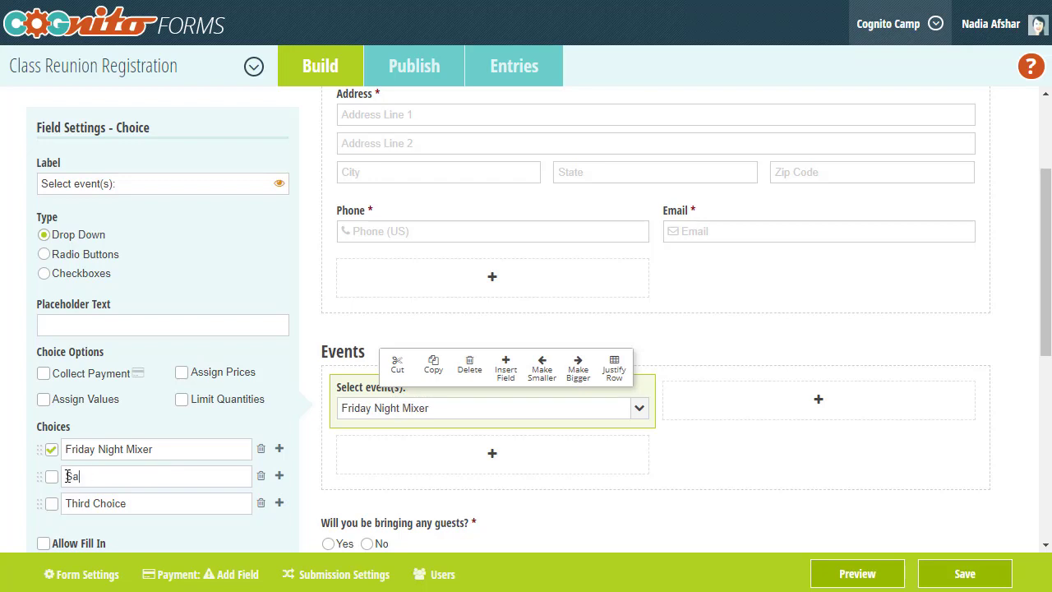
{"action": "type", "text": "turday Night Dance/Dinner"}
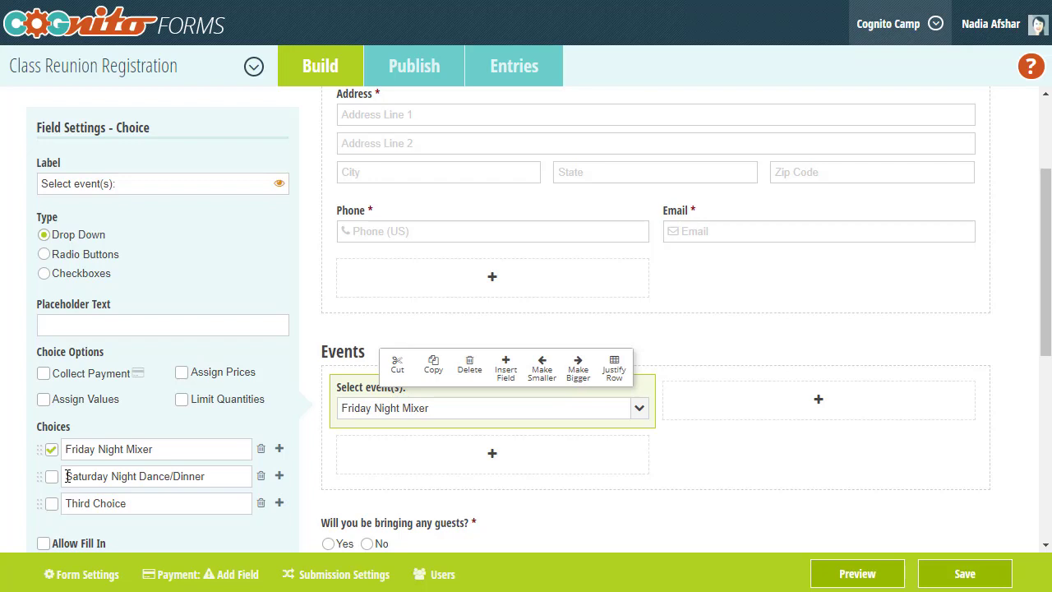
{"action": "left_click_drag", "start_coordinate": [142, 499], "coordinate": [68, 497]}
{"action": "type", "text": "Sunday Brunch"}
Price the events at $50, $80 and $45 with Collect Payment on, and preview the form.
{"action": "left_click", "coordinate": [182, 372]}
{"action": "scroll", "coordinate": [194, 382], "scroll_direction": "down", "scroll_amount": 1}
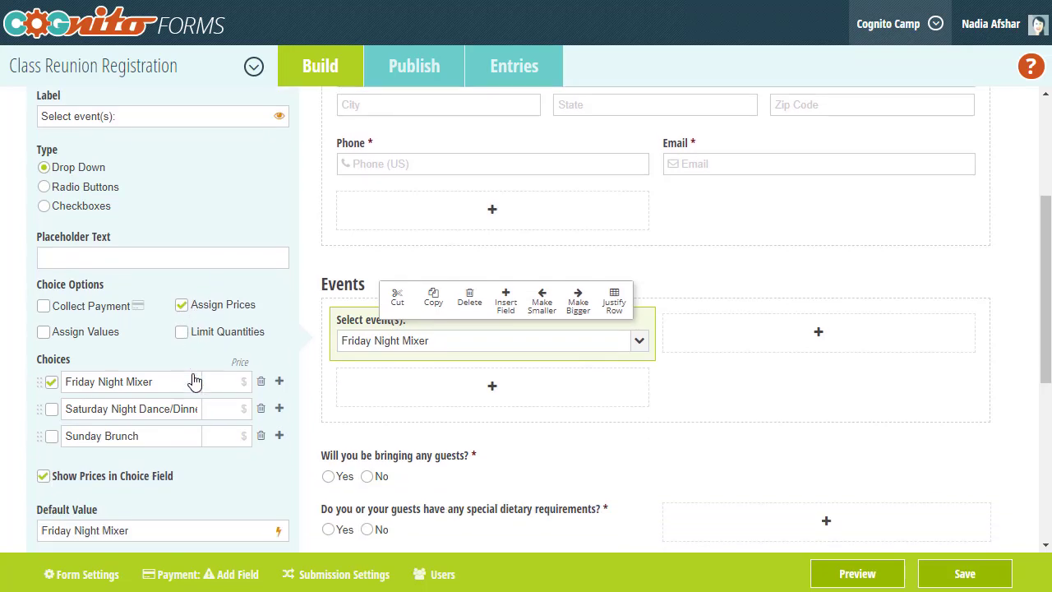
{"action": "type", "text": "50"}
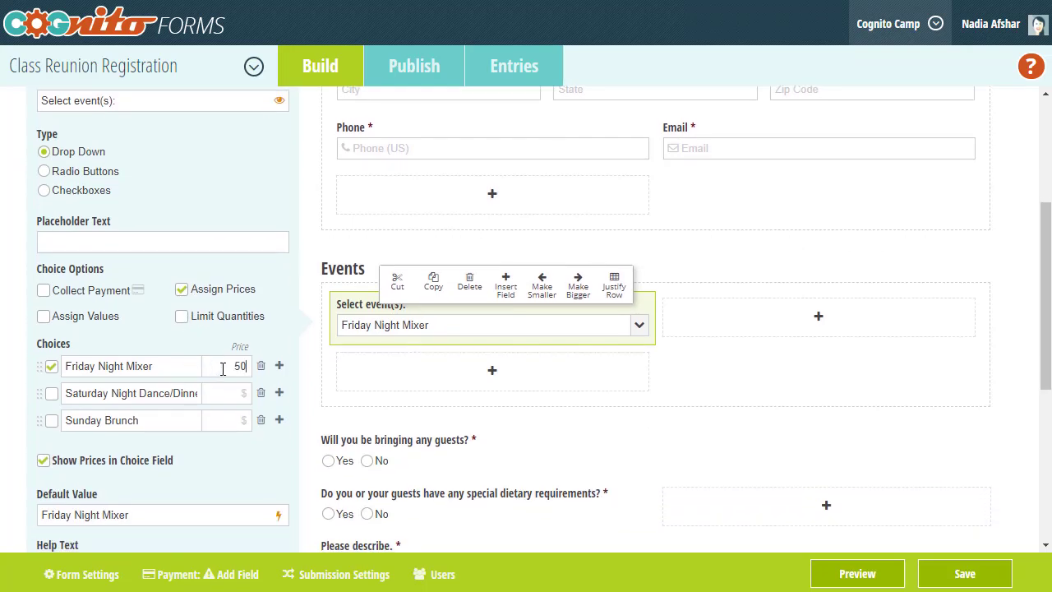
{"action": "left_click", "coordinate": [234, 392]}
{"action": "type", "text": "80"}
{"action": "left_click", "coordinate": [240, 419]}
{"action": "type", "text": "45"}
{"action": "left_click", "coordinate": [83, 296]}
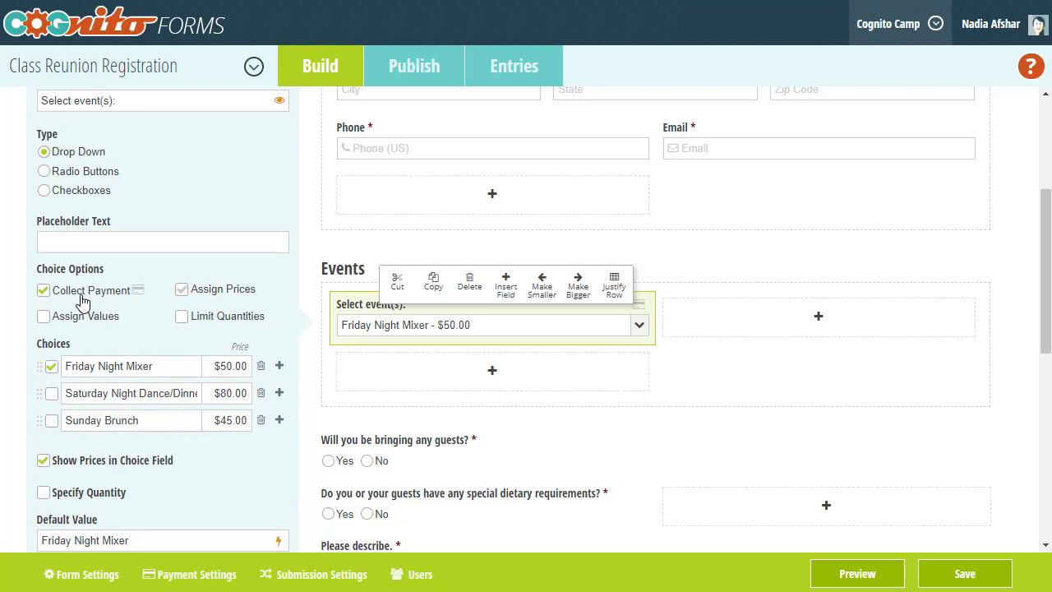
{"action": "left_click", "coordinate": [831, 574]}
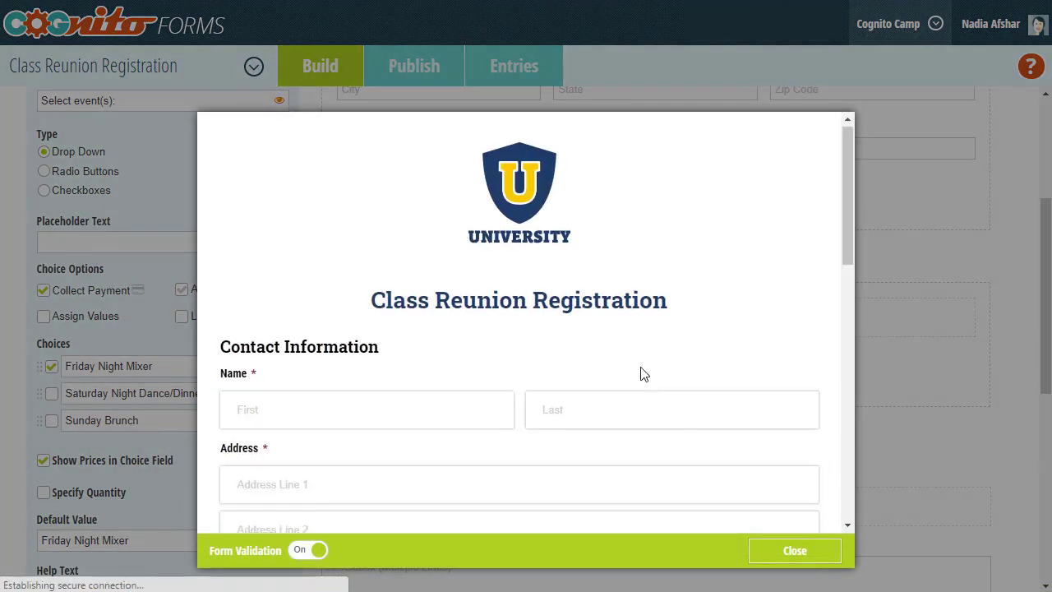
Pick Saturday Night Dance/Dinner, then Sunday Brunch, in the preview and check each subtotal.
{"action": "scroll", "coordinate": [644, 374], "scroll_direction": "down", "scroll_amount": 8}
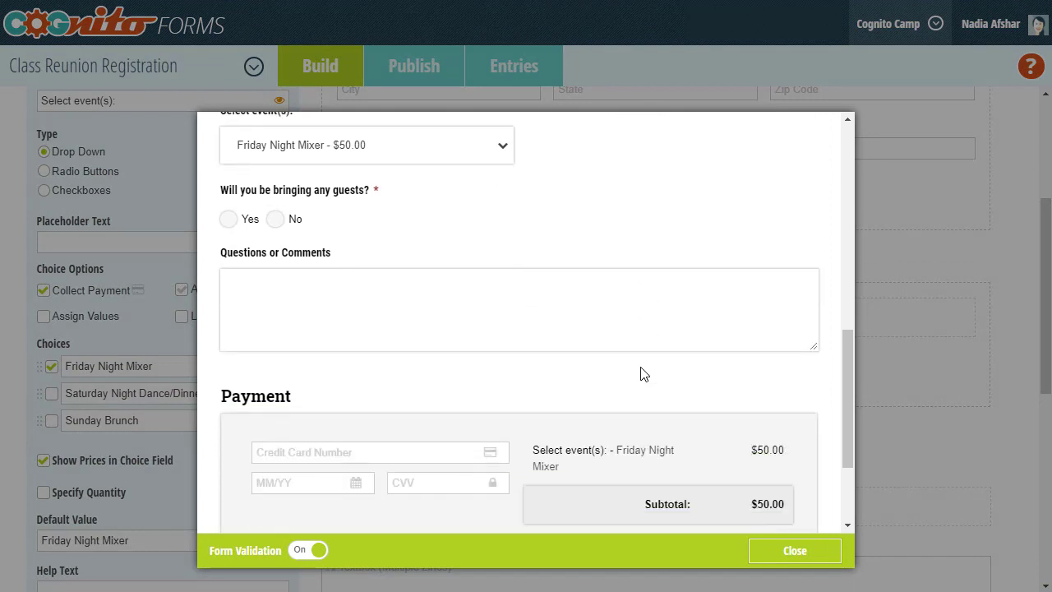
{"action": "left_click", "coordinate": [357, 161]}
{"action": "left_click", "coordinate": [365, 225]}
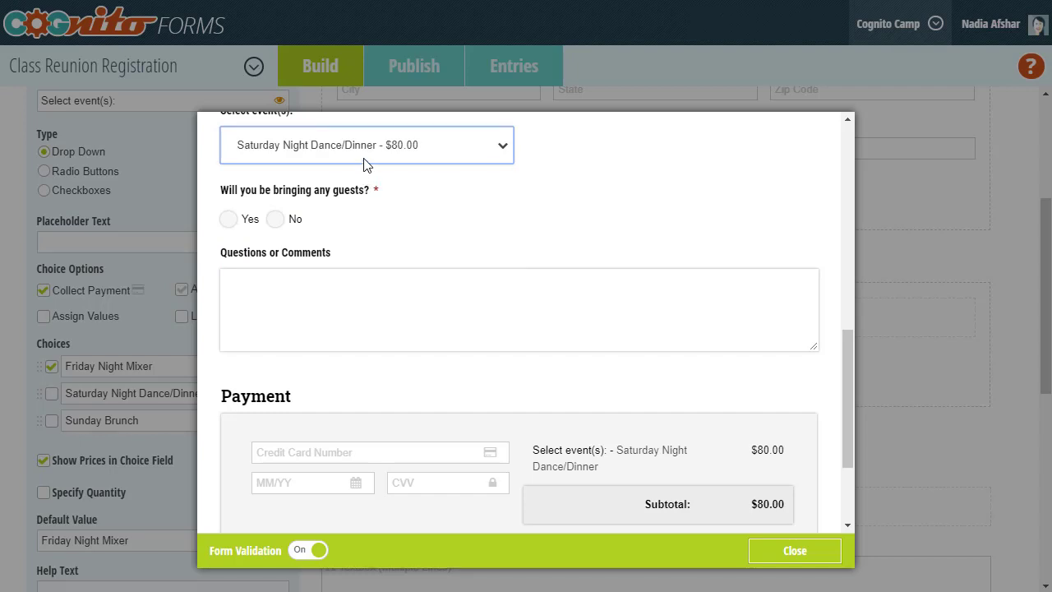
{"action": "left_click", "coordinate": [365, 164]}
{"action": "left_click", "coordinate": [370, 254]}
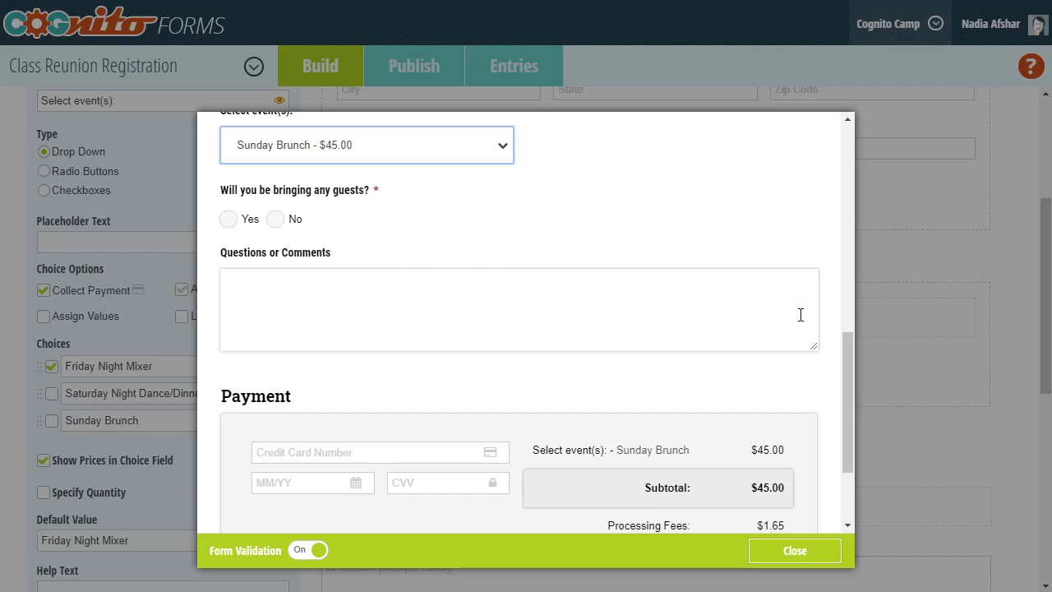
{"action": "left_click", "coordinate": [985, 269]}
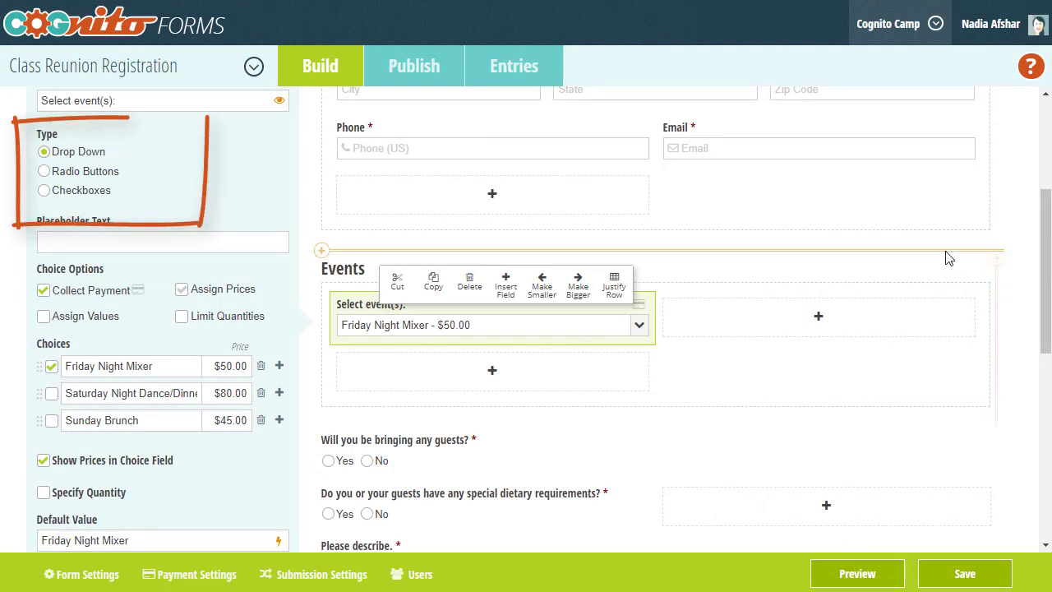
Switch the event field to Checkboxes and preview the form.
{"action": "left_click", "coordinate": [46, 194]}
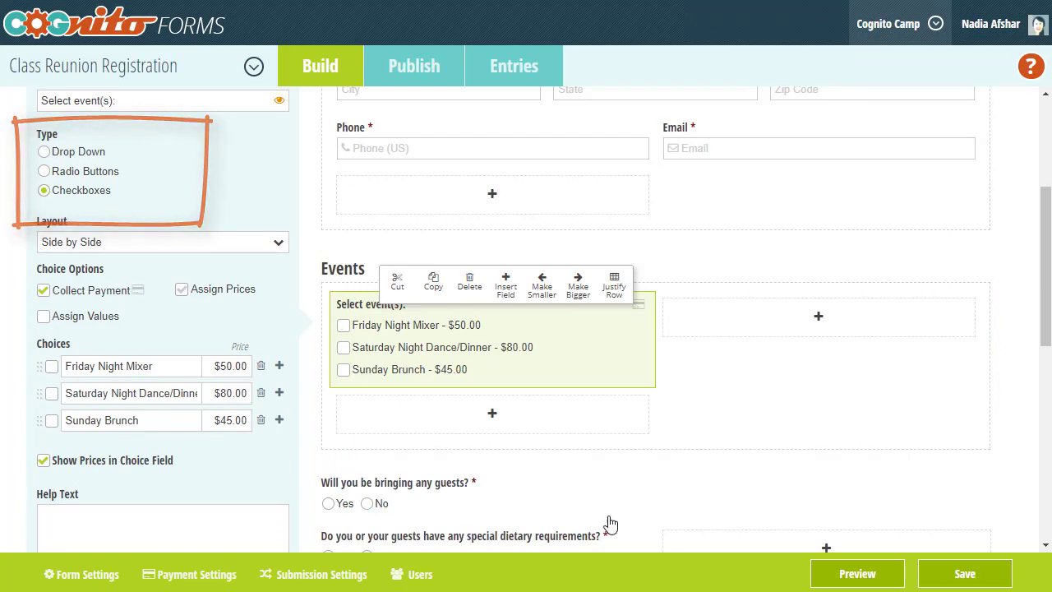
{"action": "left_click", "coordinate": [847, 575]}
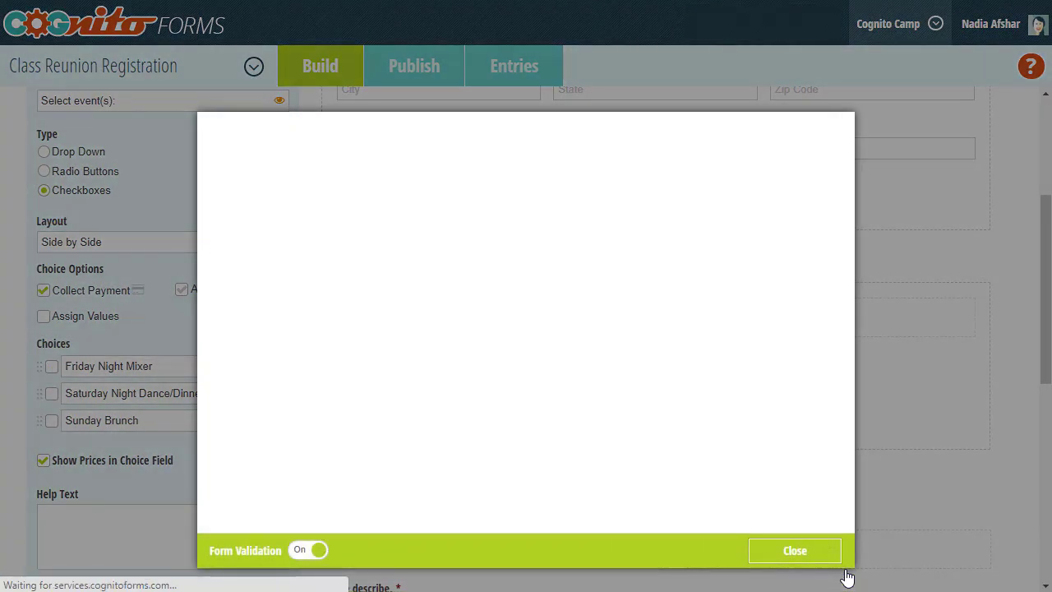
{"action": "scroll", "coordinate": [609, 372], "scroll_direction": "down", "scroll_amount": 2}
{"action": "scroll", "coordinate": [609, 372], "scroll_direction": "down", "scroll_amount": 5}
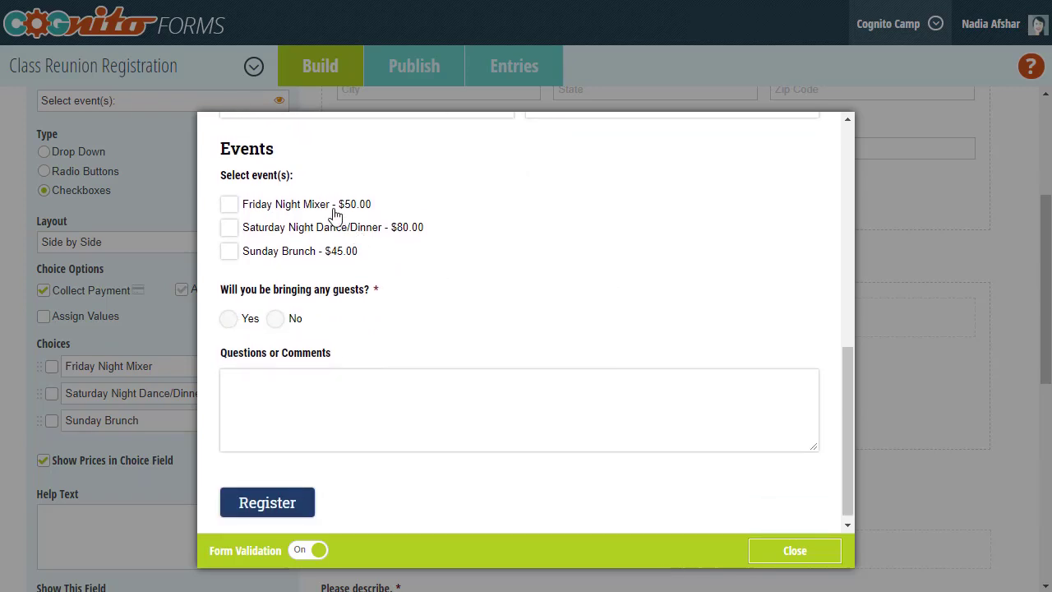
Tick all three events, then untick Saturday Night Dance/Dinner so the subtotal shows $95.00.
{"action": "left_click", "coordinate": [332, 209]}
{"action": "scroll", "coordinate": [333, 213], "scroll_direction": "down", "scroll_amount": 1}
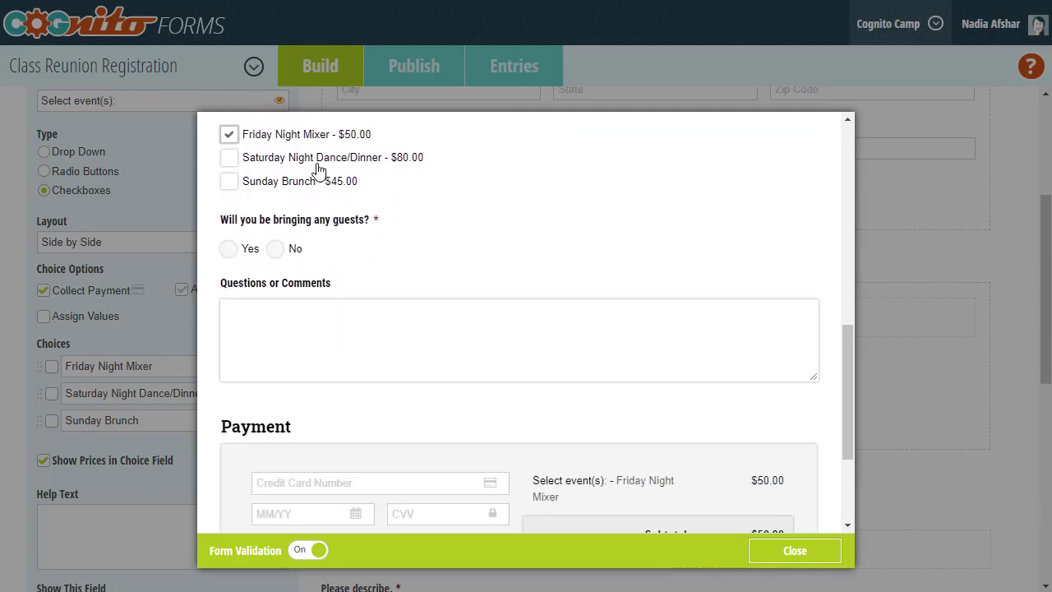
{"action": "left_click", "coordinate": [318, 162]}
{"action": "scroll", "coordinate": [317, 164], "scroll_direction": "down", "scroll_amount": 1}
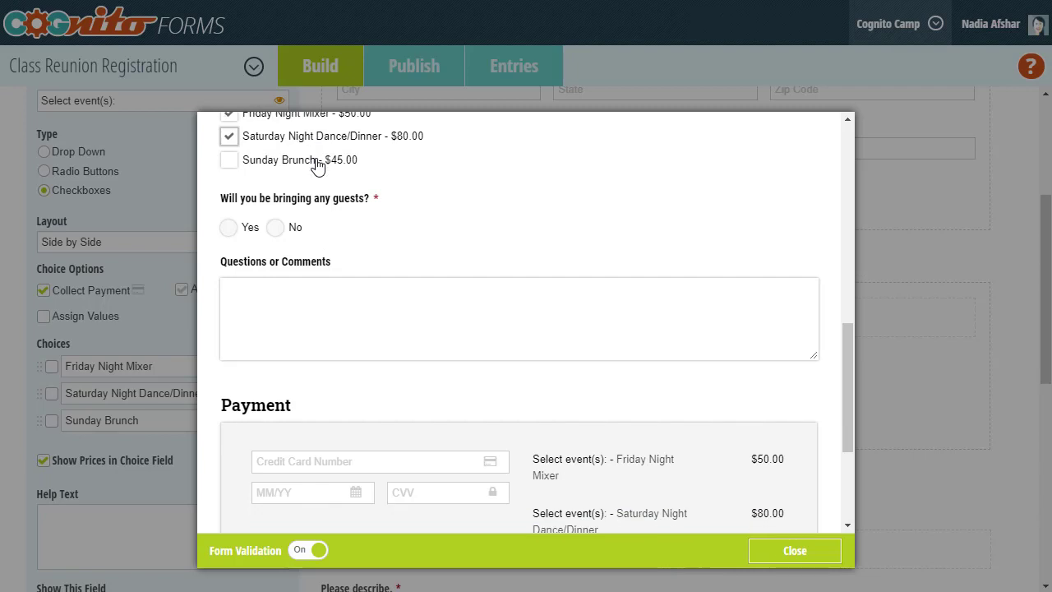
{"action": "left_click", "coordinate": [317, 164]}
{"action": "scroll", "coordinate": [356, 244], "scroll_direction": "down", "scroll_amount": 2}
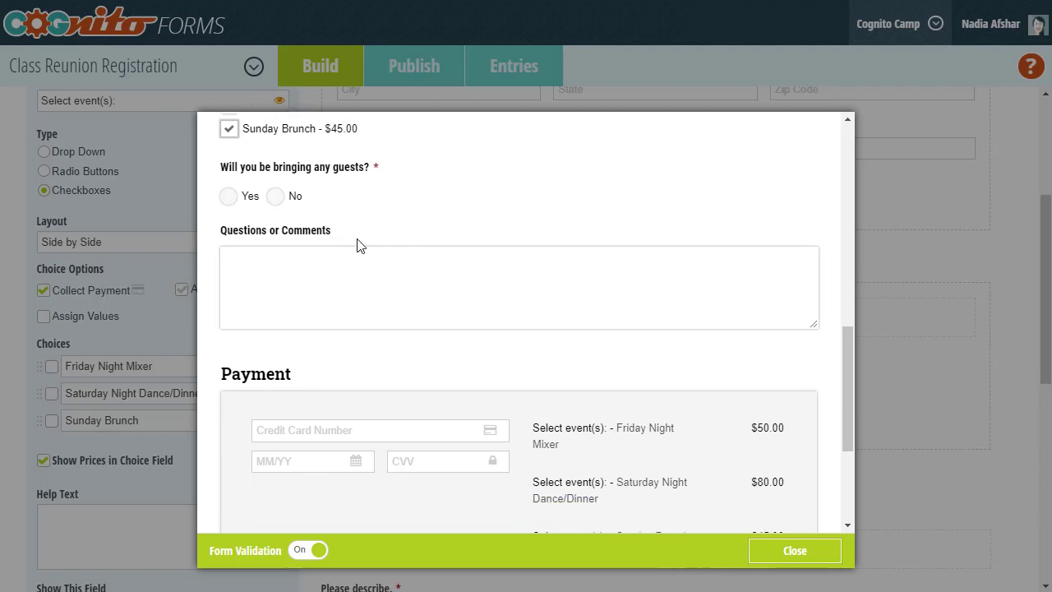
{"action": "scroll", "coordinate": [357, 243], "scroll_direction": "up", "scroll_amount": 4}
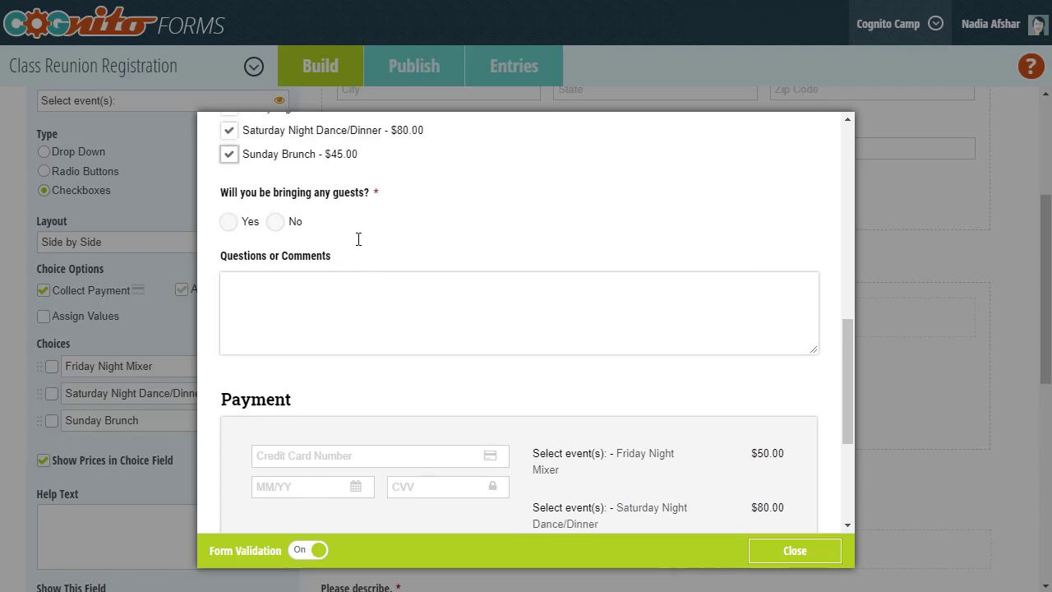
{"action": "left_click", "coordinate": [358, 233]}
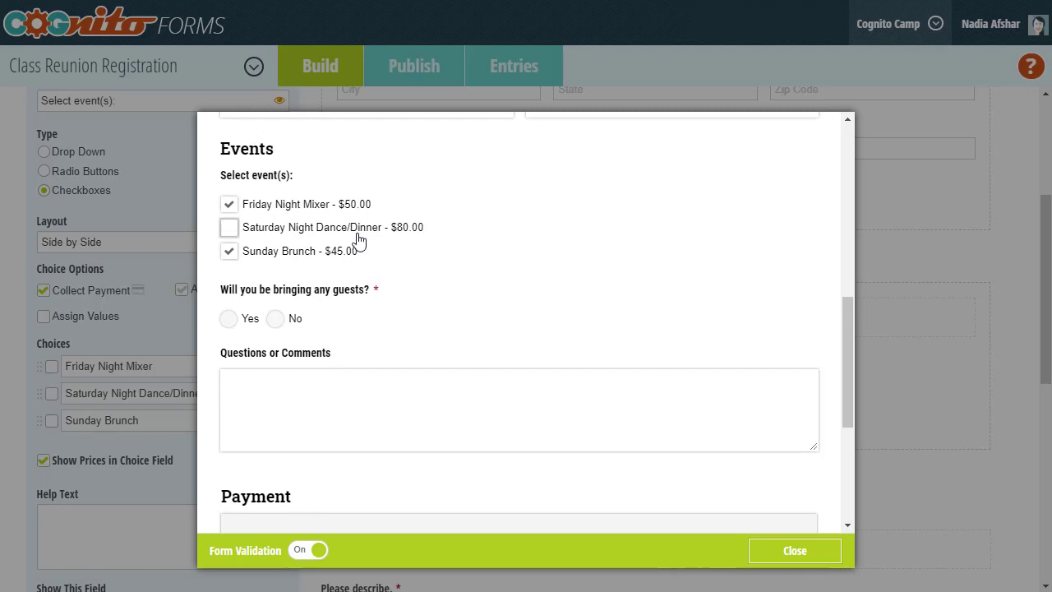
{"action": "scroll", "coordinate": [413, 283], "scroll_direction": "down", "scroll_amount": 3}
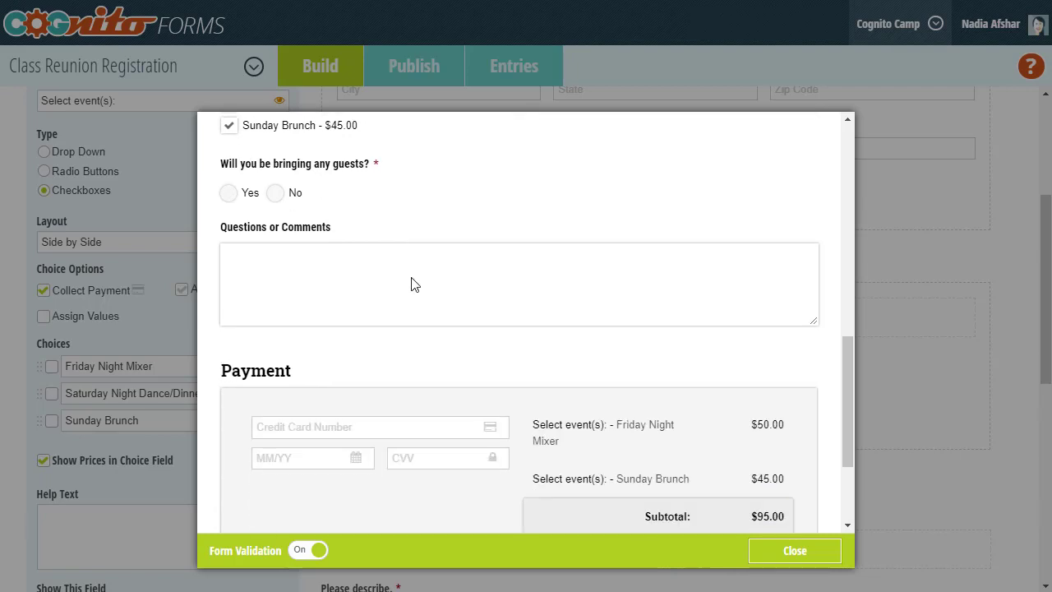
Save the form and copy the Select event(s) field.
{"action": "left_click", "coordinate": [1006, 246]}
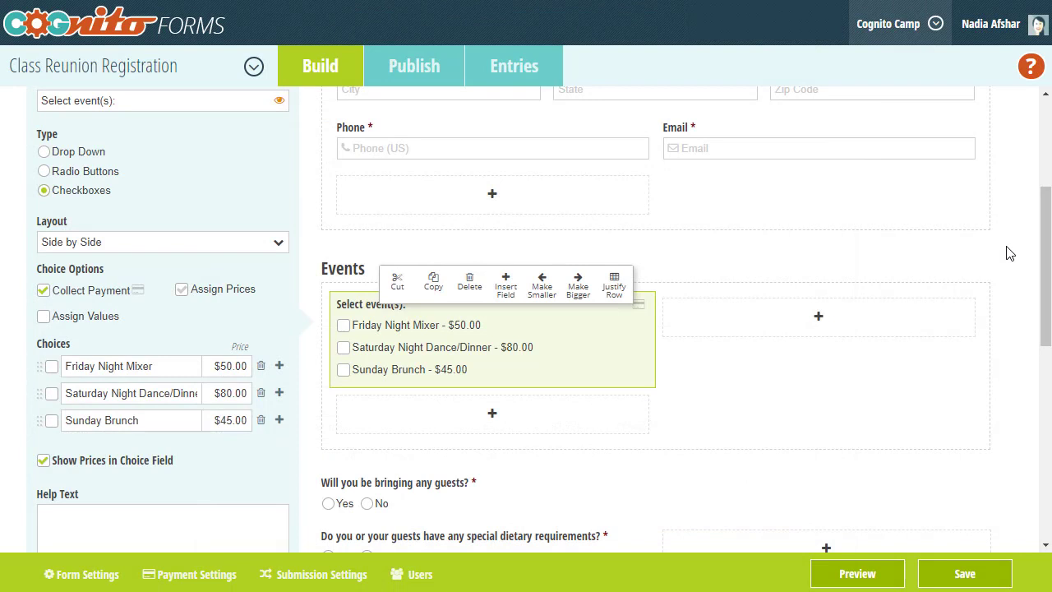
{"action": "left_click", "coordinate": [951, 571]}
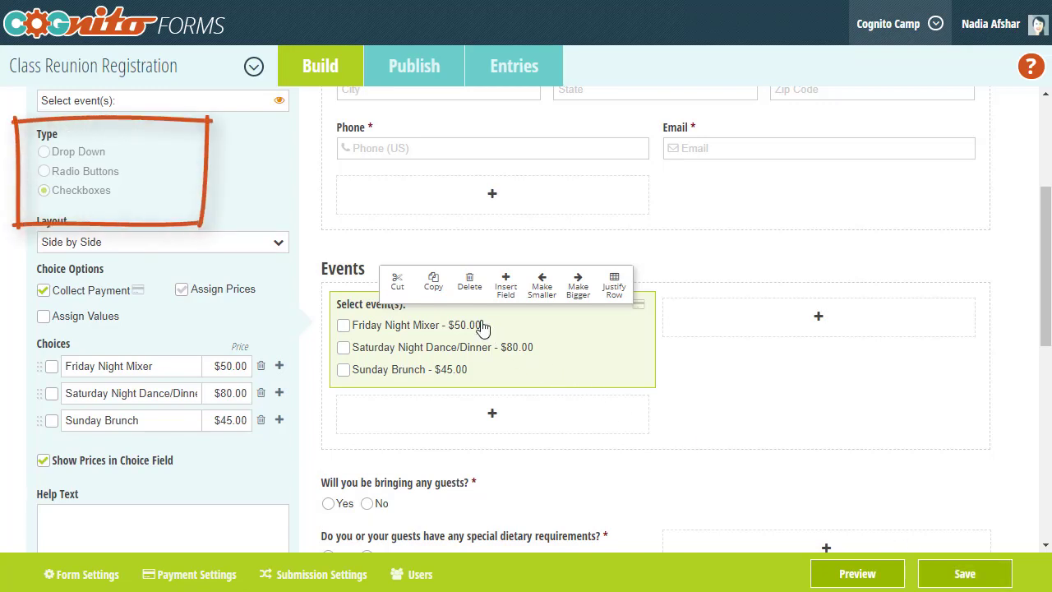
{"action": "left_click", "coordinate": [442, 288]}
Paste the copied field into a new slot below, then ask to delete the upper original.
{"action": "mouse_move", "coordinate": [538, 291]}
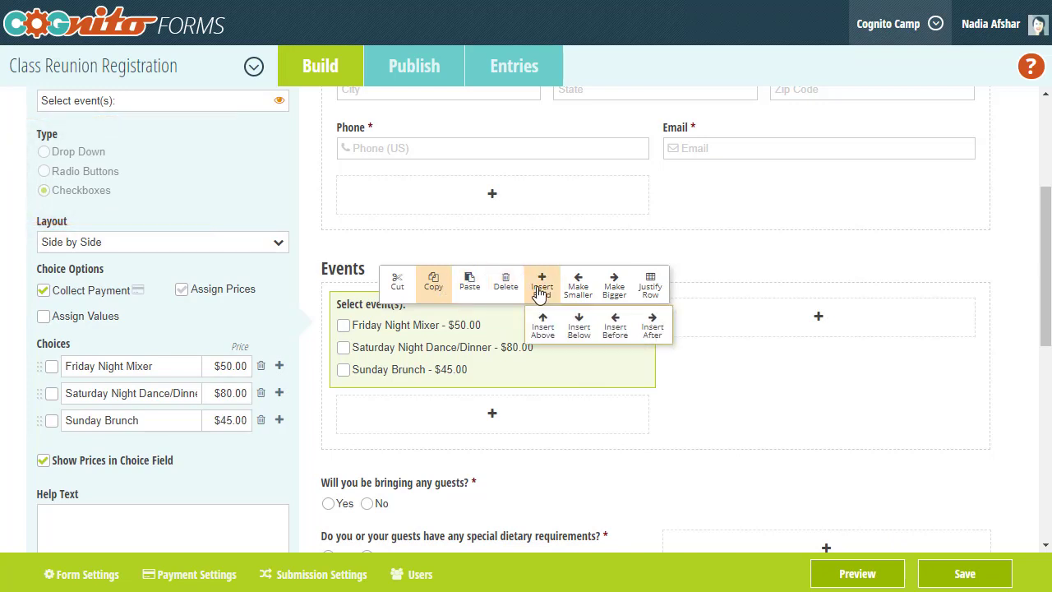
{"action": "left_click", "coordinate": [576, 321]}
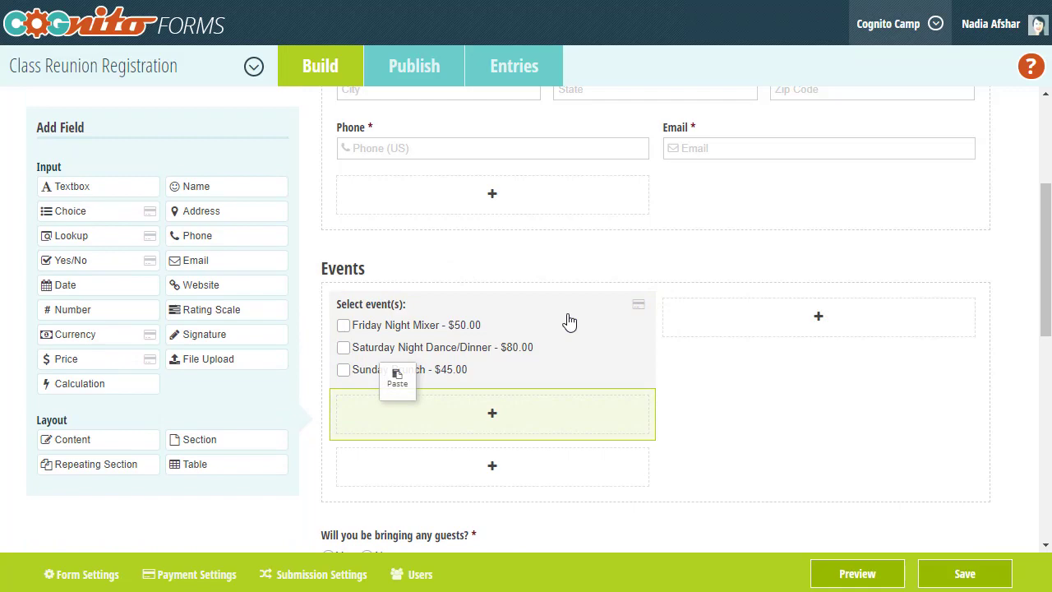
{"action": "left_click", "coordinate": [396, 378]}
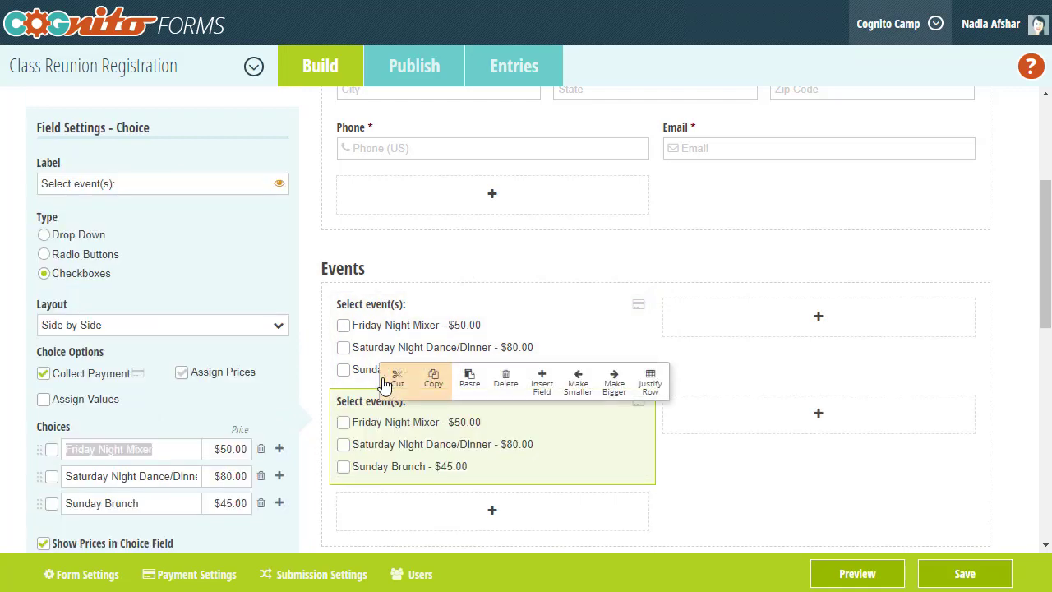
{"action": "left_click", "coordinate": [383, 336]}
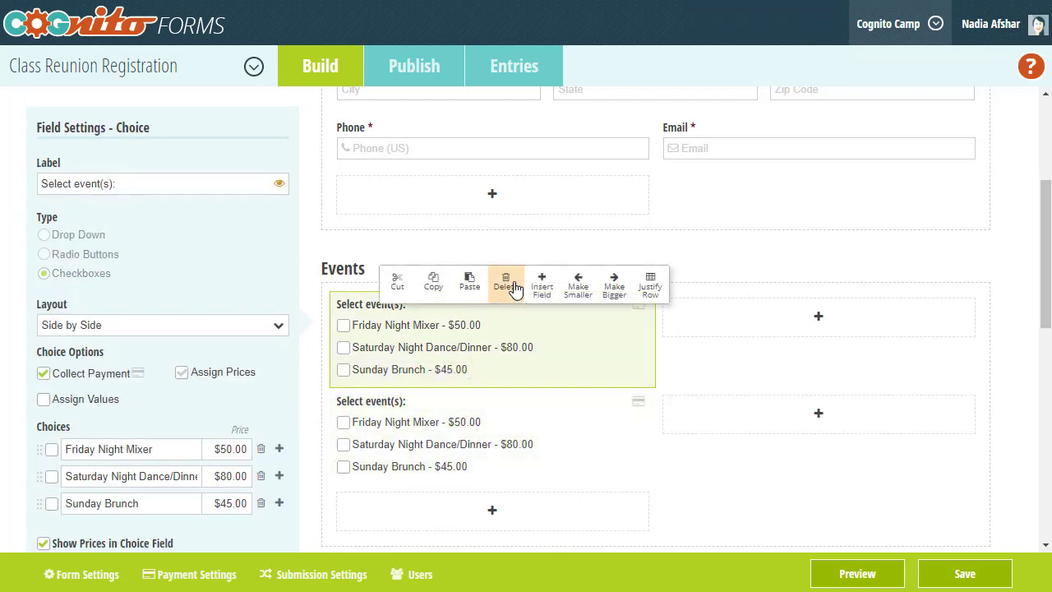
{"action": "left_click", "coordinate": [507, 283]}
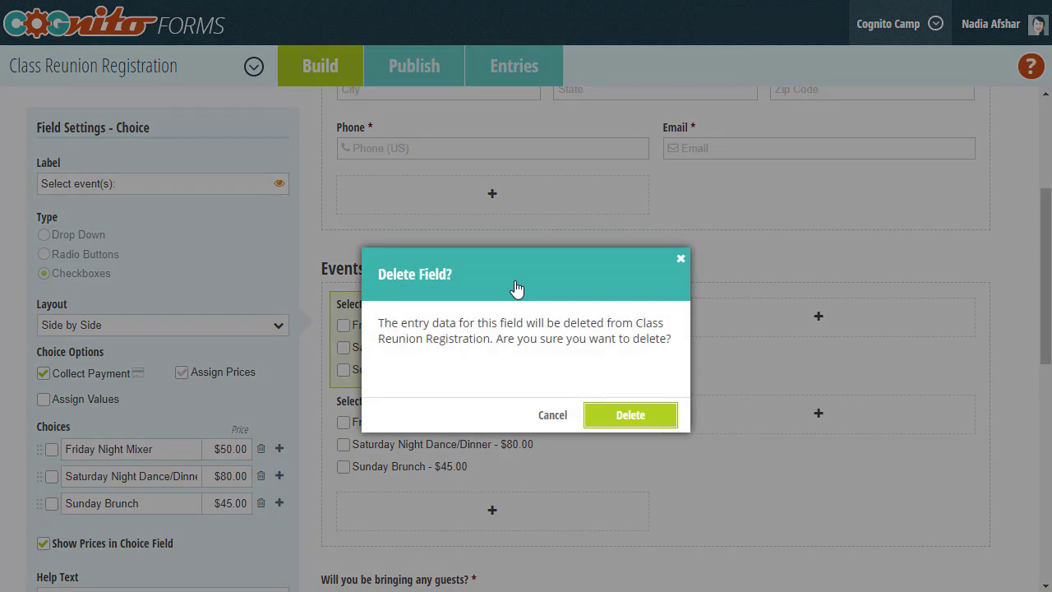